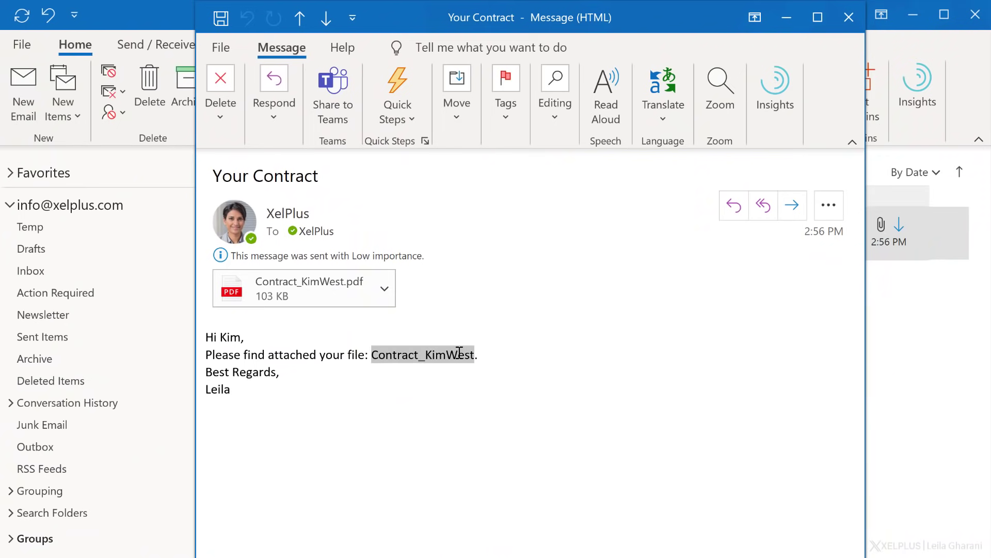
left_click(310, 288)
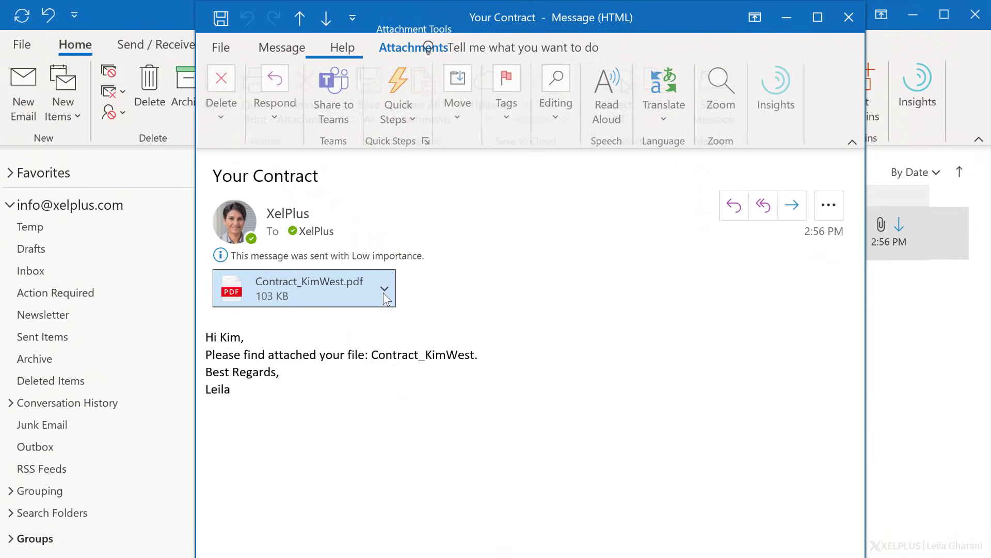
left_click(384, 292)
left_click(330, 355)
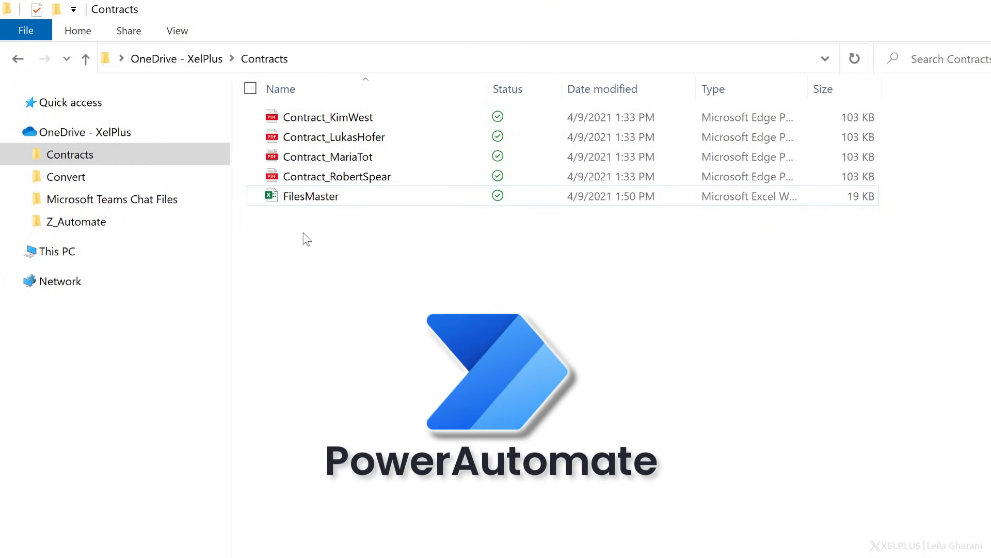
Open FilesMaster, check the names and contract file names in A2, B2, D2, D3, then minimize it
left_click(302, 203)
double_click(304, 199)
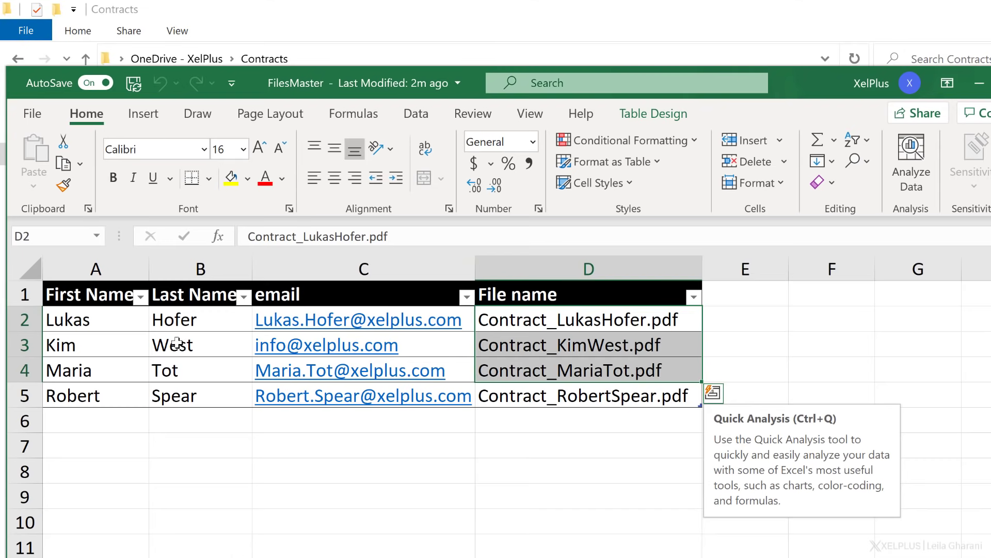
left_click(101, 324)
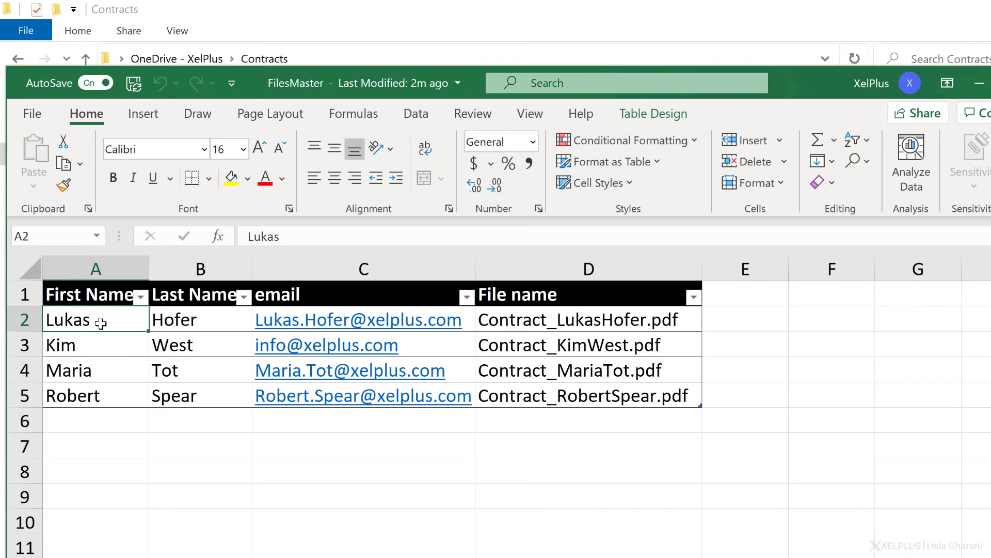
left_click(171, 324)
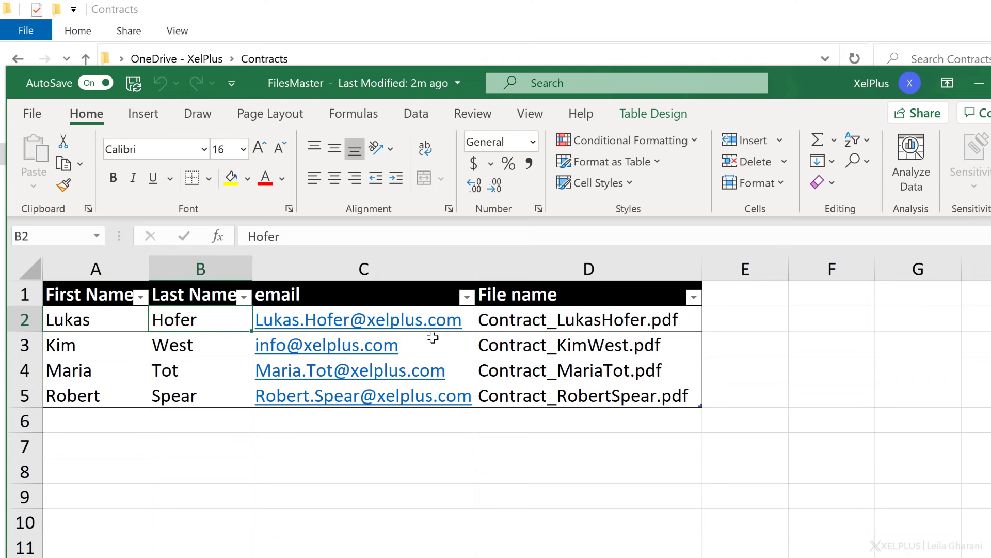
left_click(570, 320)
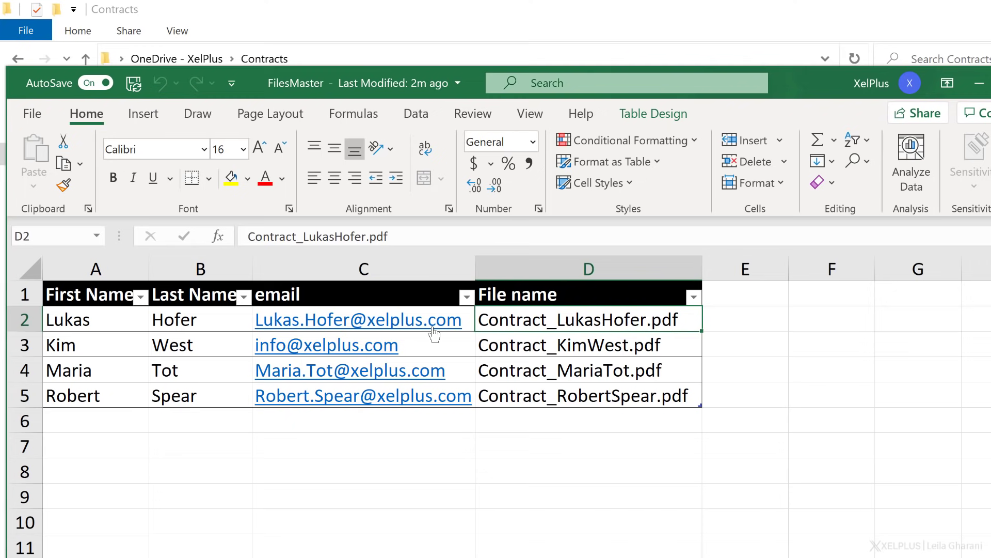
left_click(563, 357)
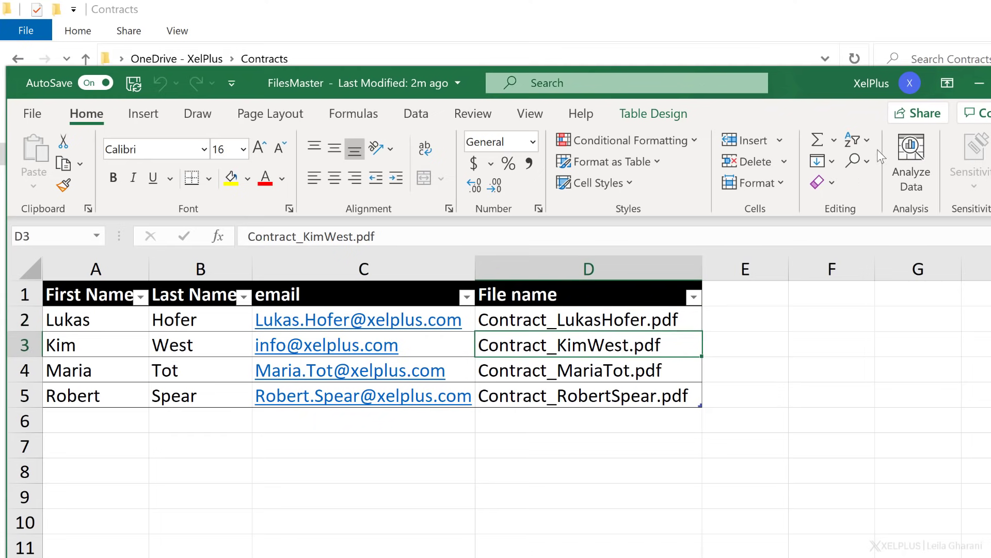
left_click(979, 83)
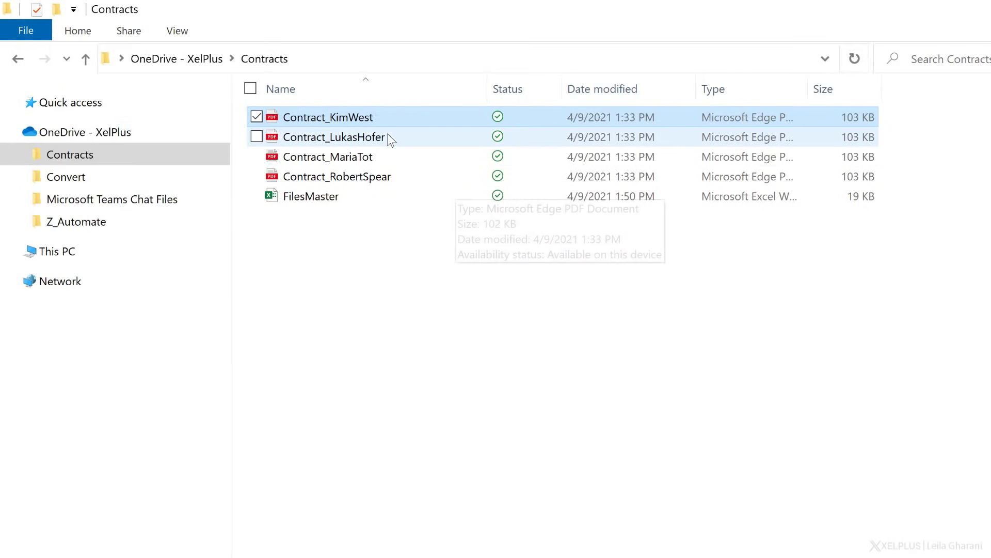
double_click(386, 135)
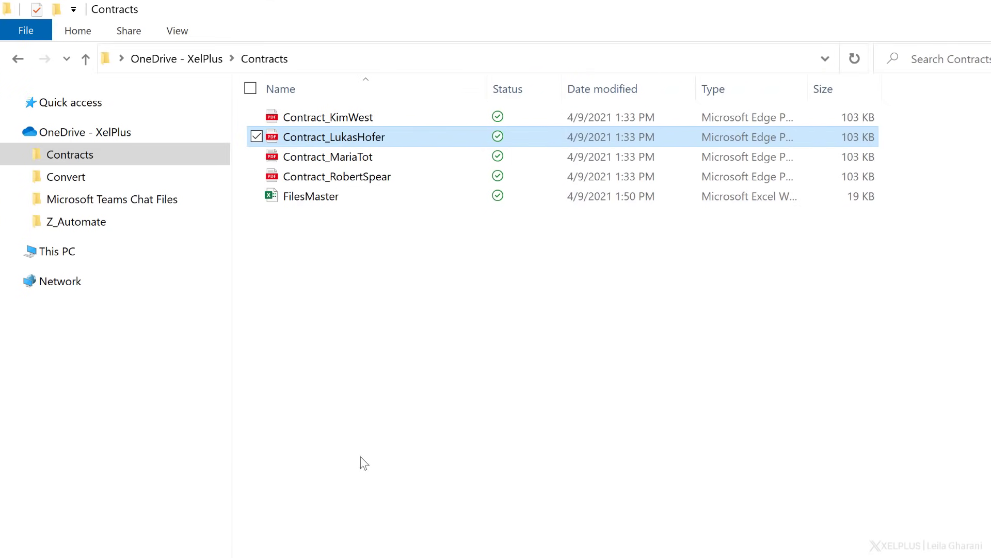
Bring FilesMaster back and review the contract file names in D2:D5
key("alt+Tab")
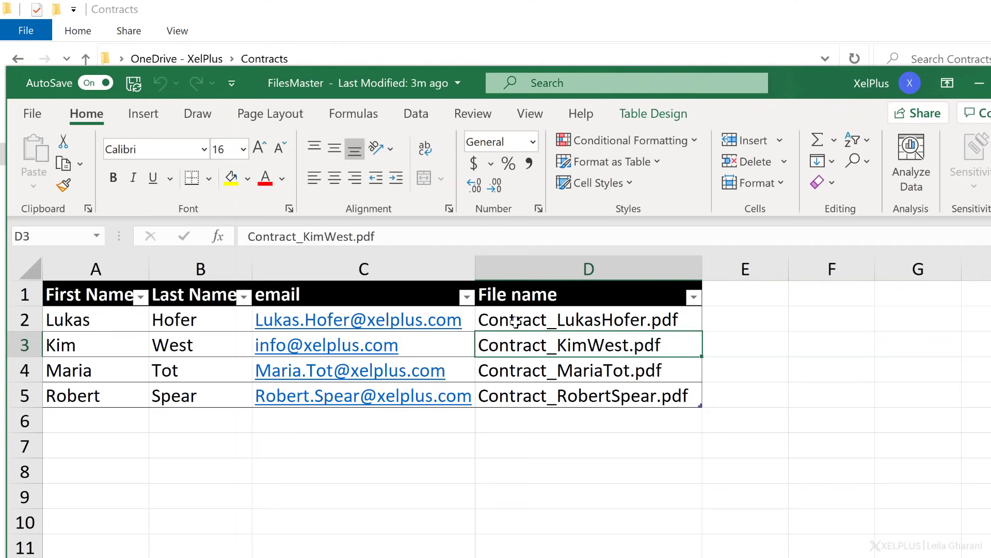
left_click_drag(515, 321, 528, 395)
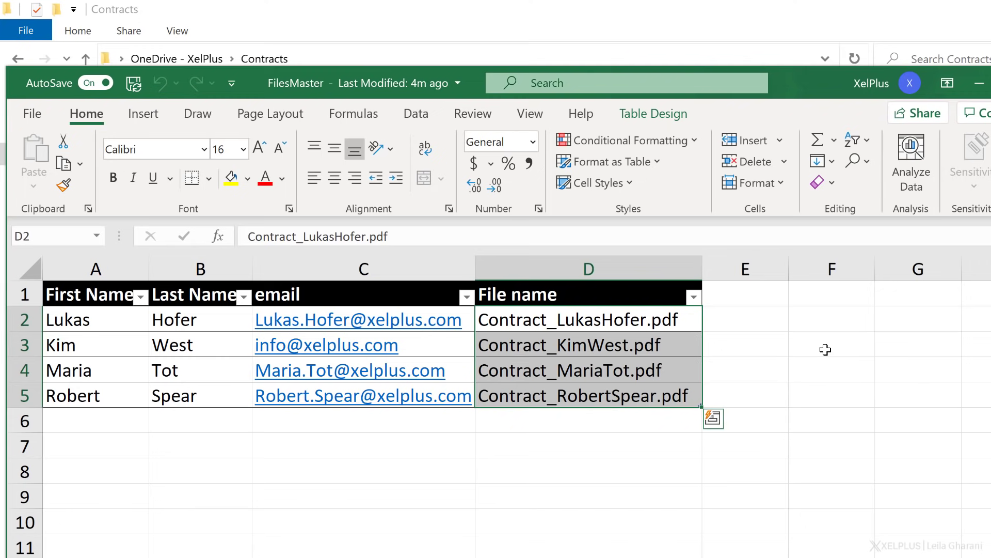
left_click(579, 325)
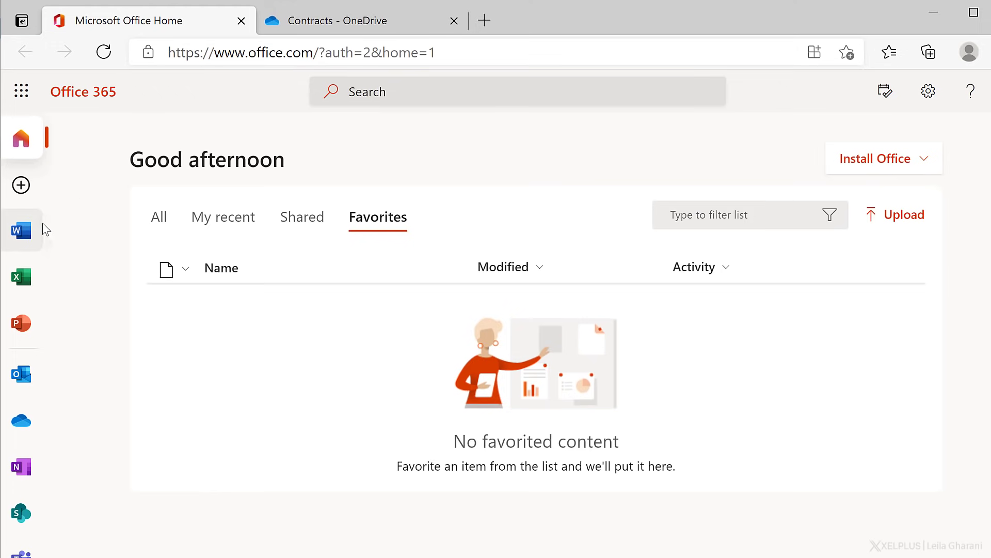
Launch Power Automate from the Office app rail and go to its Create page
scroll(31, 243, "down", 3)
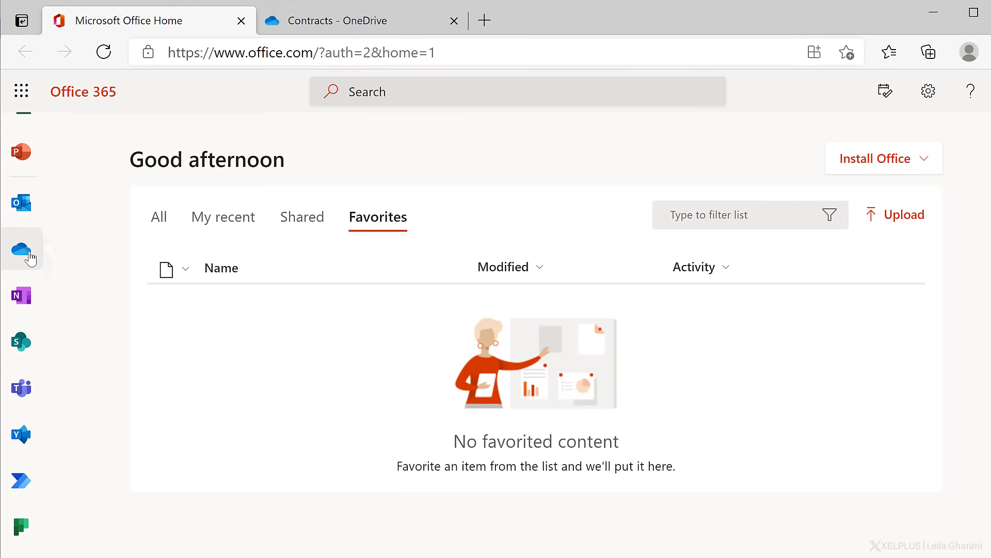
left_click(21, 474)
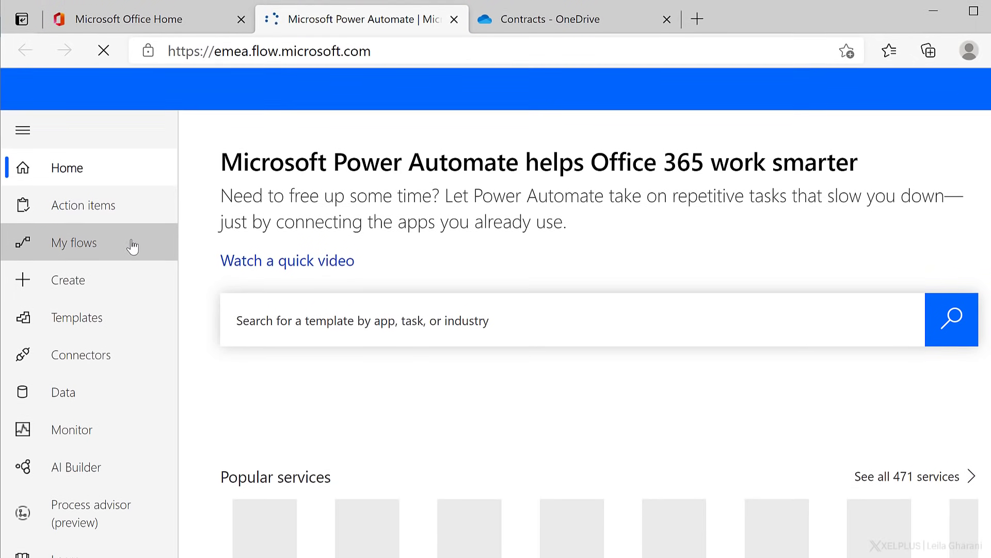
scroll(78, 283, "down", 6)
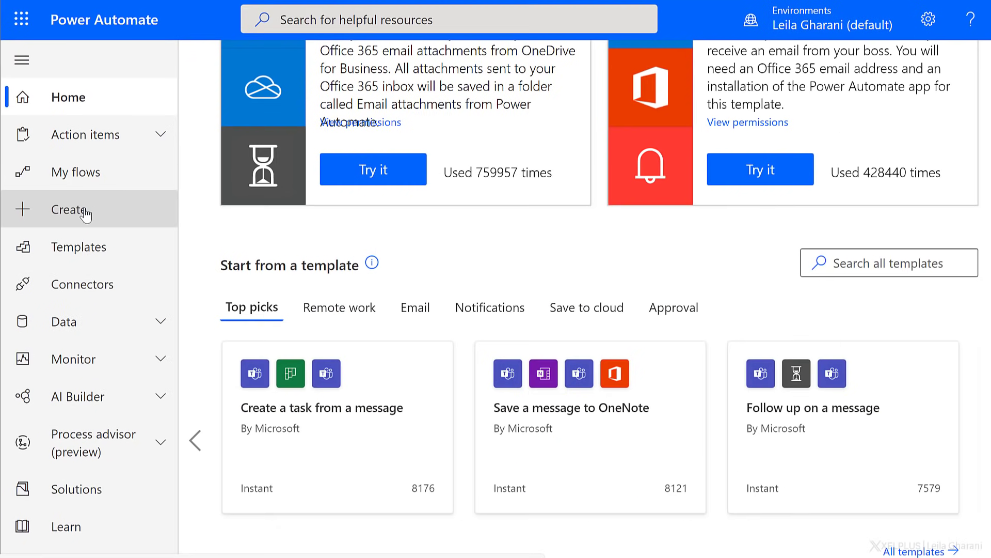
left_click(84, 212)
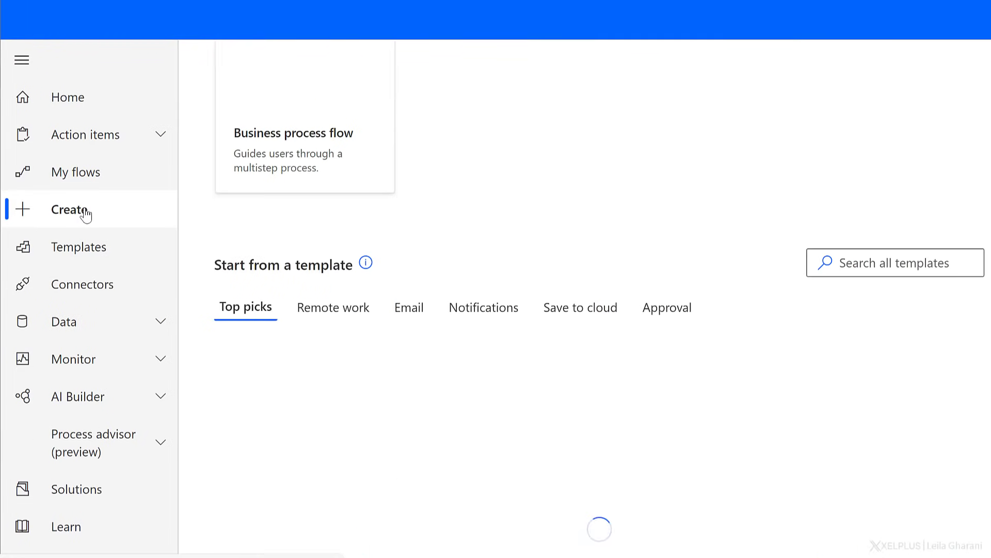
scroll(447, 215, "up", 6)
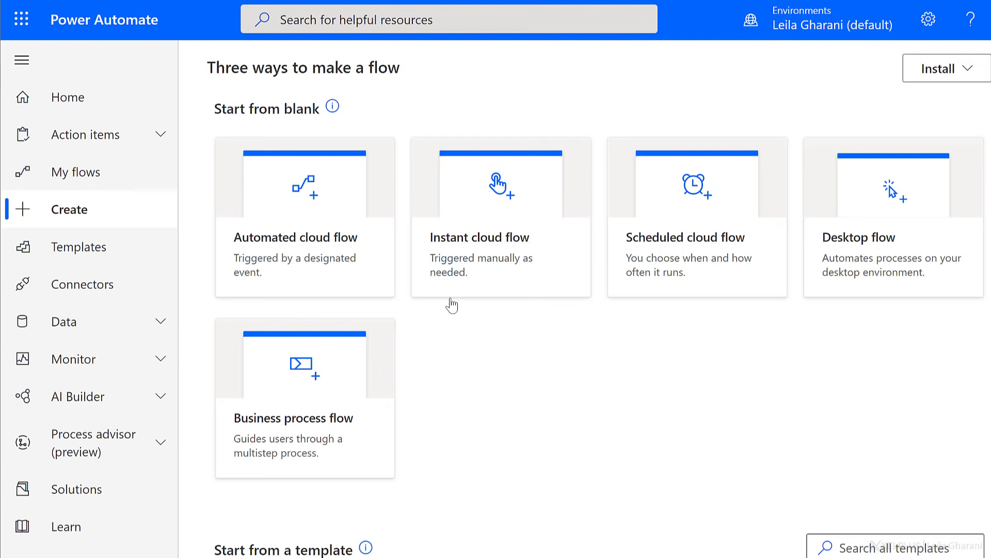
Create an instant cloud flow 'mail merge with attachment' triggered For a selected row in Excel Online
left_click(455, 254)
scroll(640, 252, "down", 6)
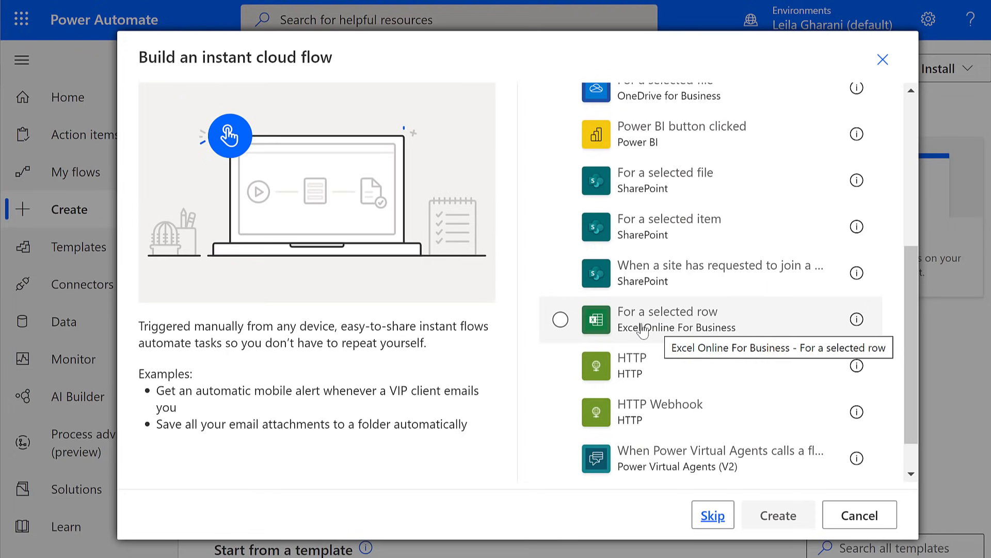
left_click(560, 321)
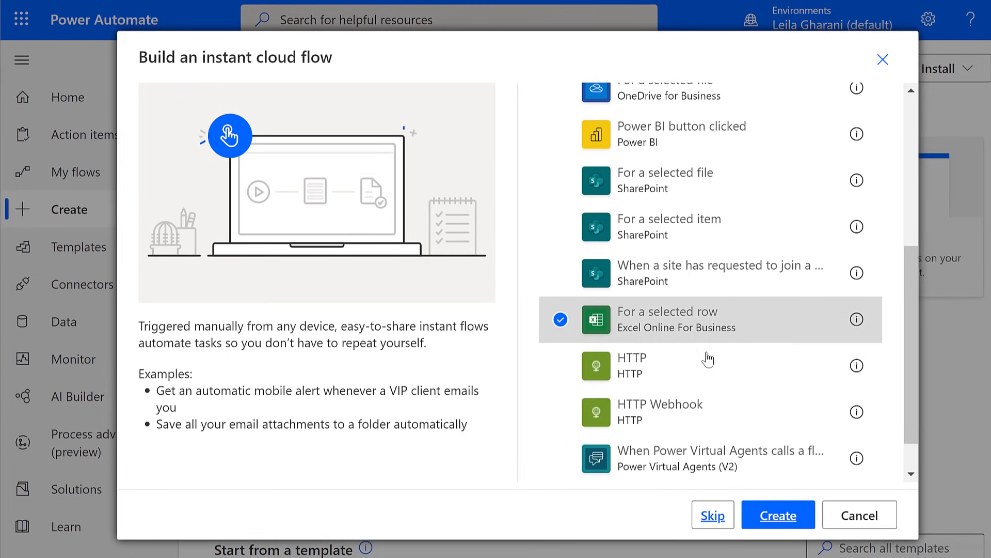
scroll(702, 315, "up", 6)
left_click(625, 123)
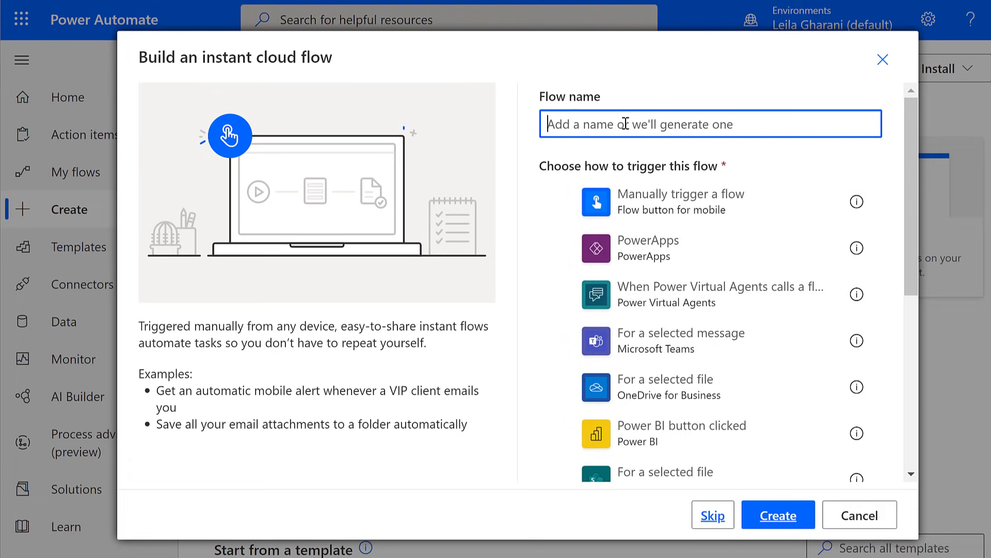
type("mail merge with attachment")
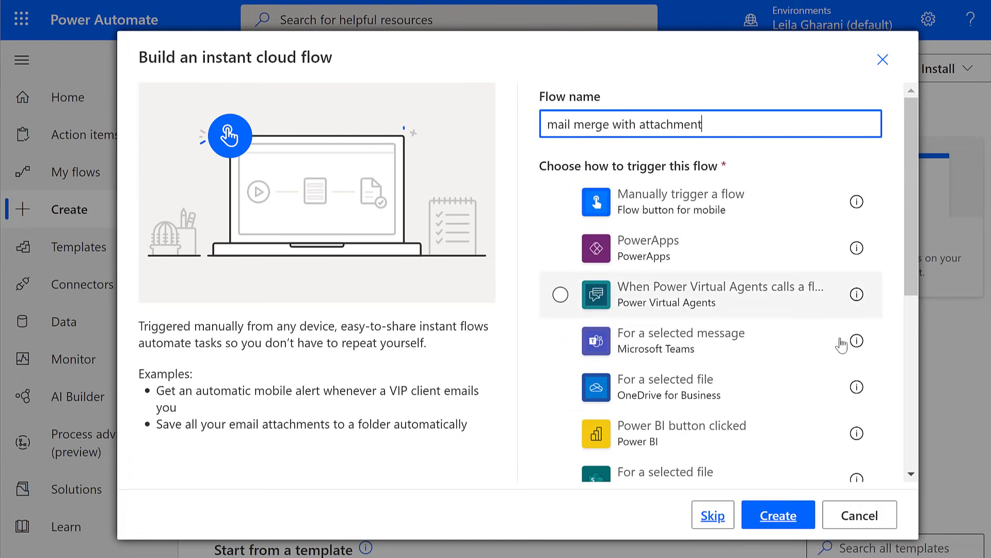
left_click(786, 516)
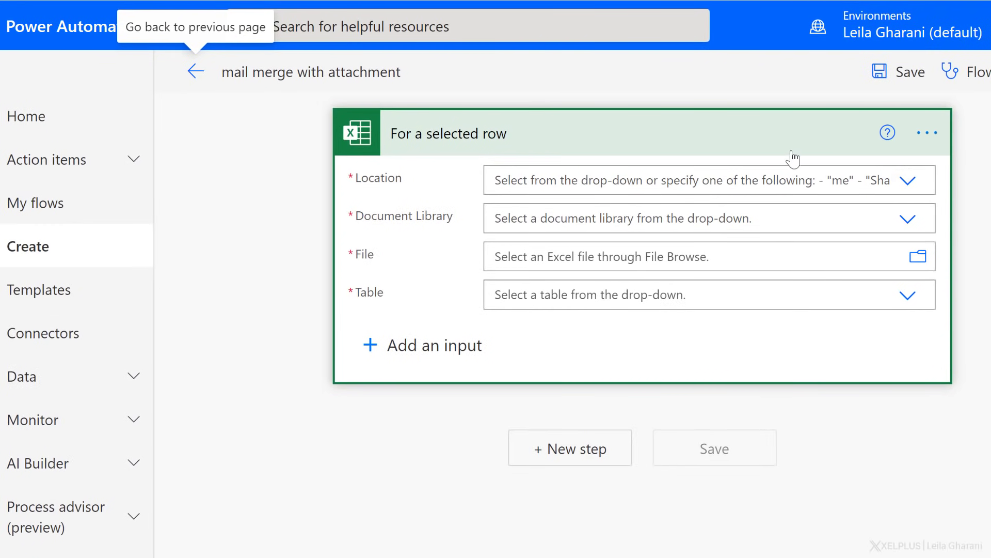
Point the trigger to OneDrive for Business, library OneDrive, /Contracts/FilesMaster.xlsx, table TableFiles
left_click(898, 185)
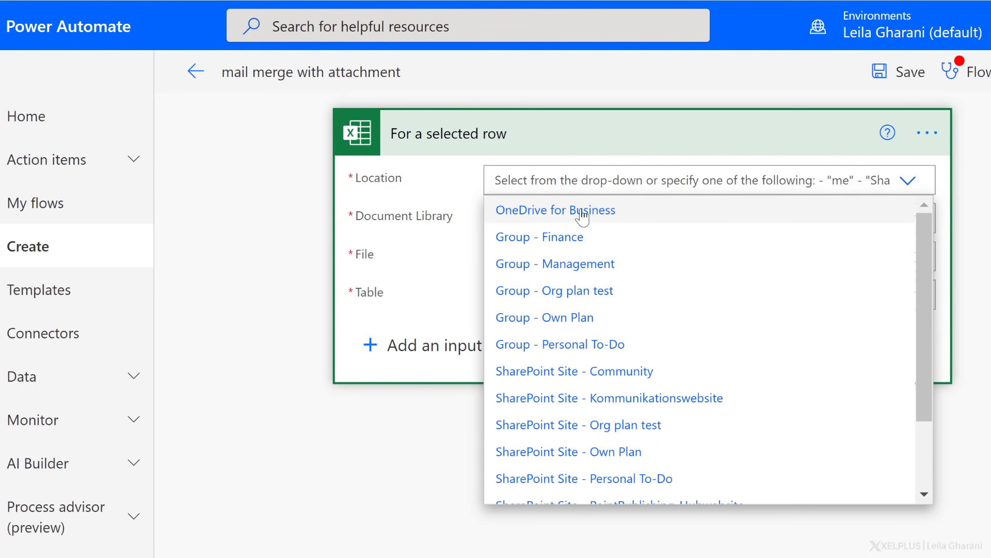
left_click(580, 211)
left_click(908, 221)
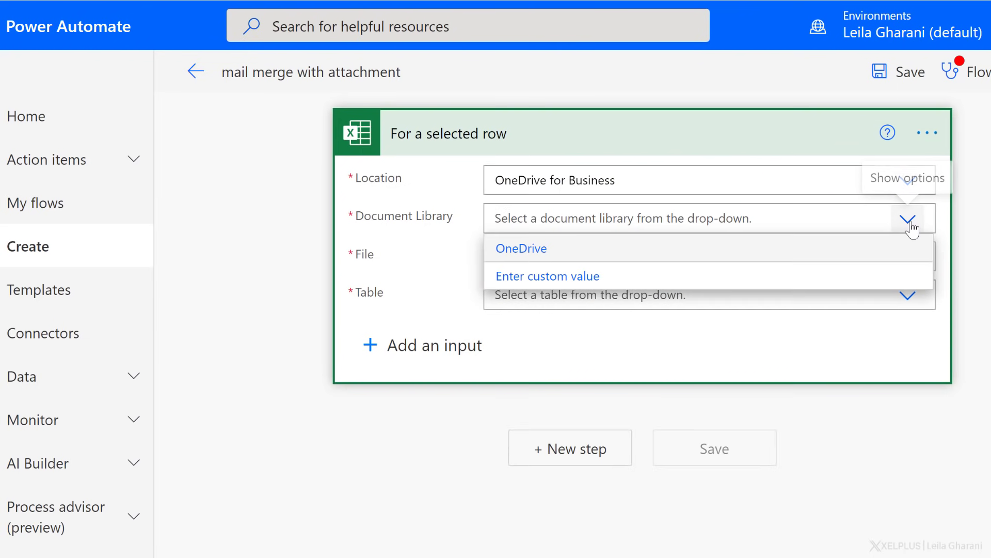
left_click(518, 263)
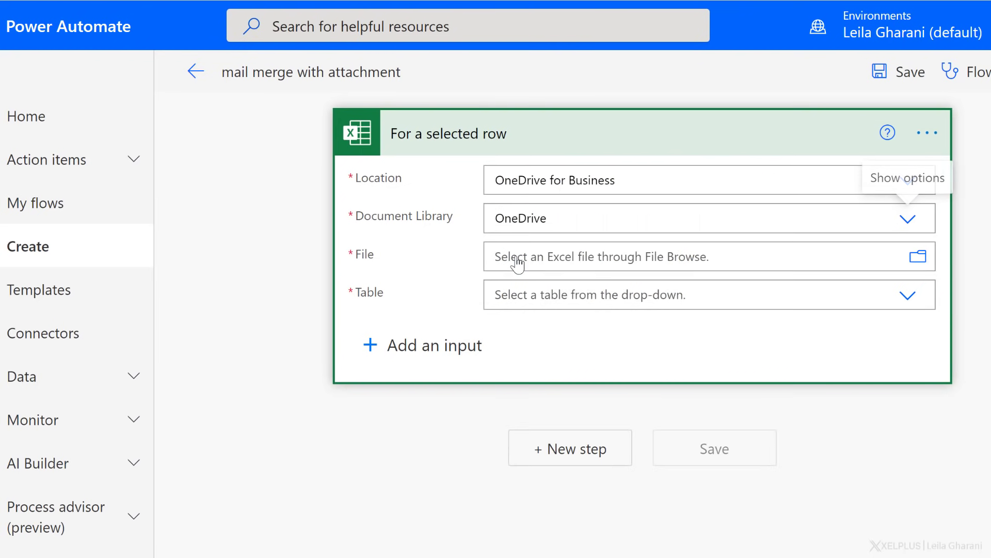
left_click(918, 258)
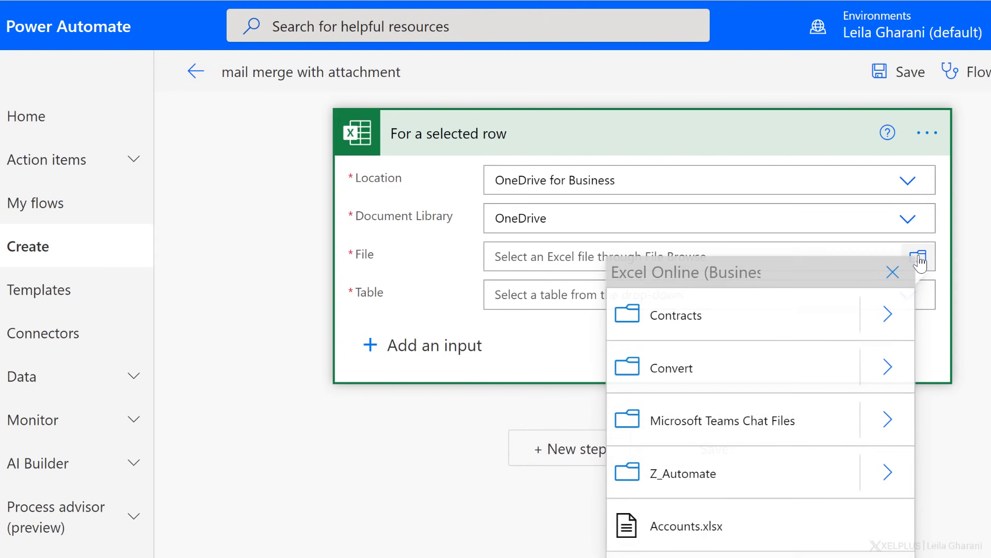
left_click(886, 316)
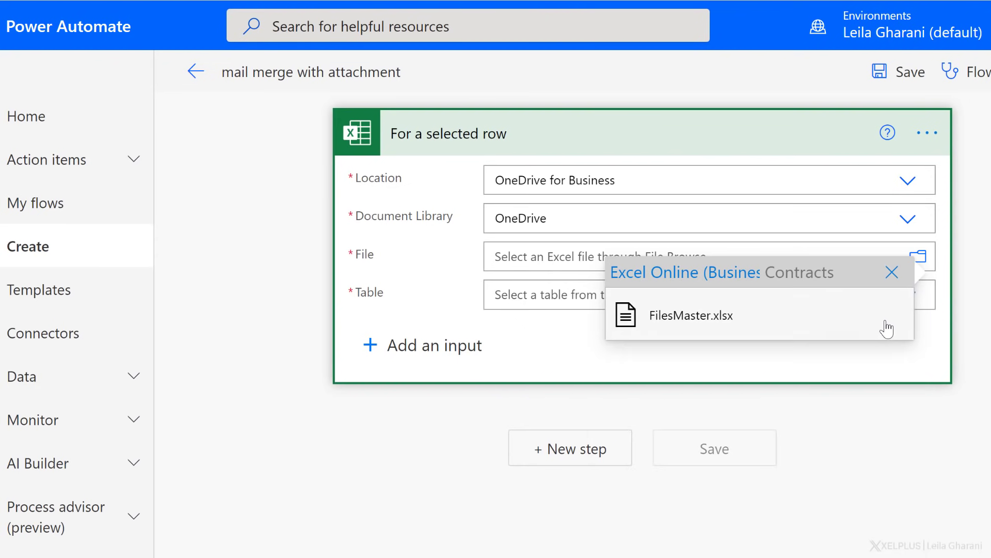
left_click(670, 317)
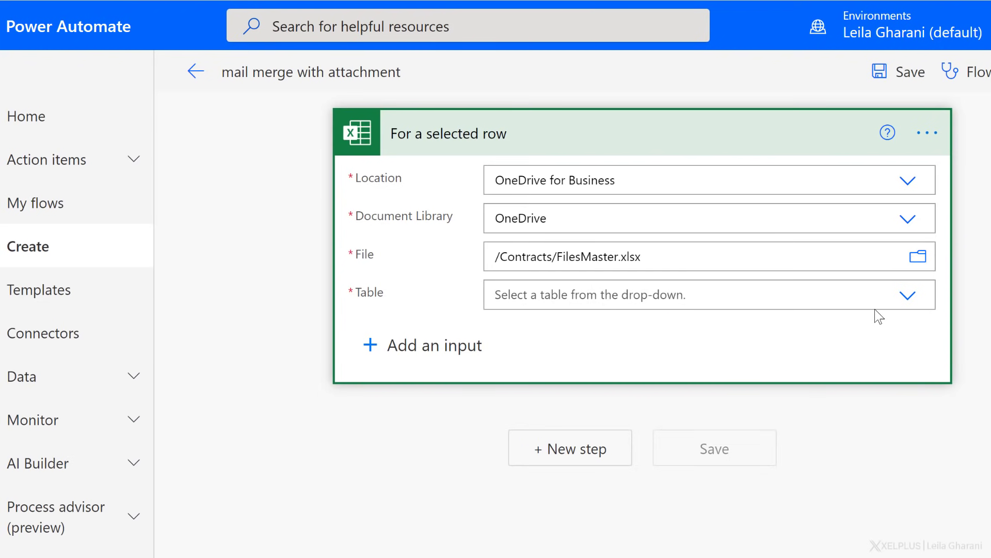
left_click(909, 305)
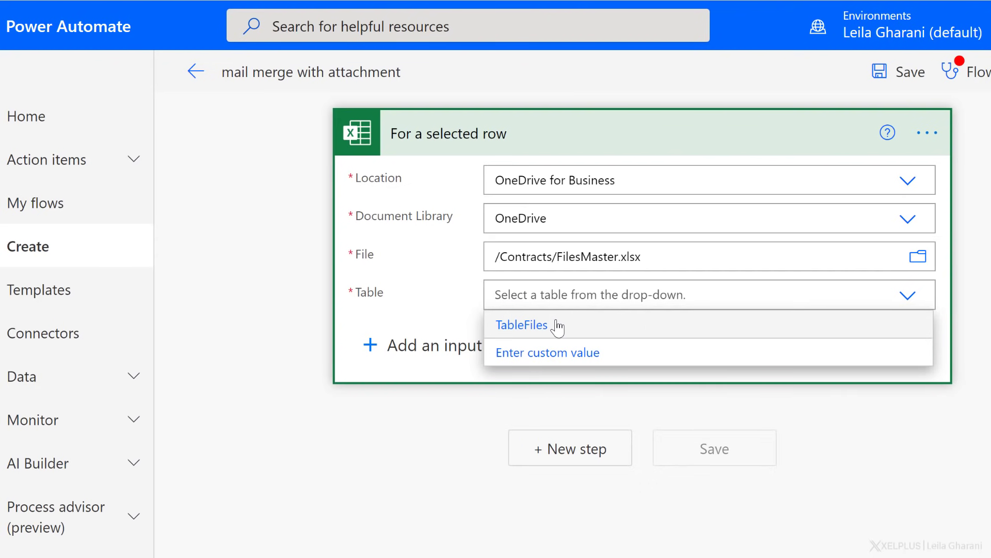
left_click(533, 334)
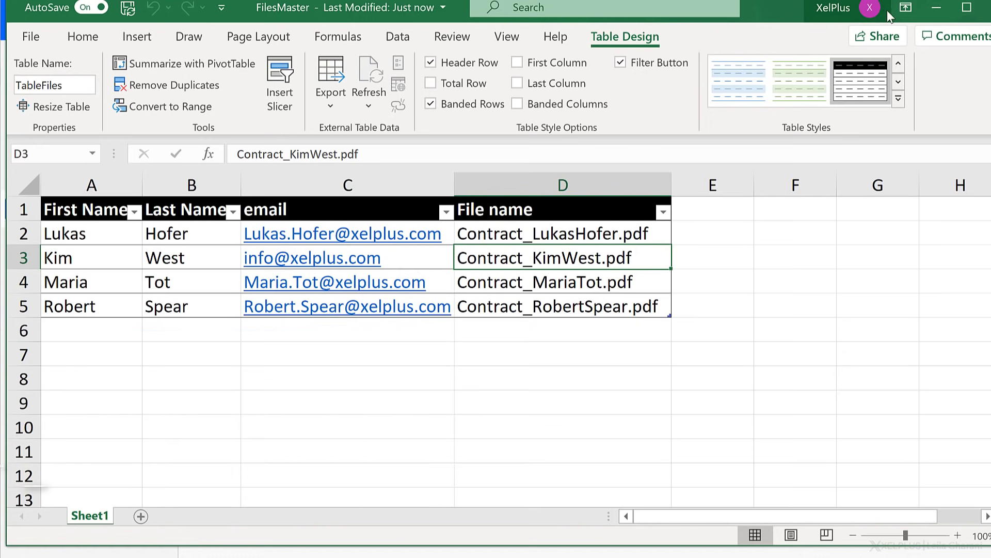
left_click(932, 18)
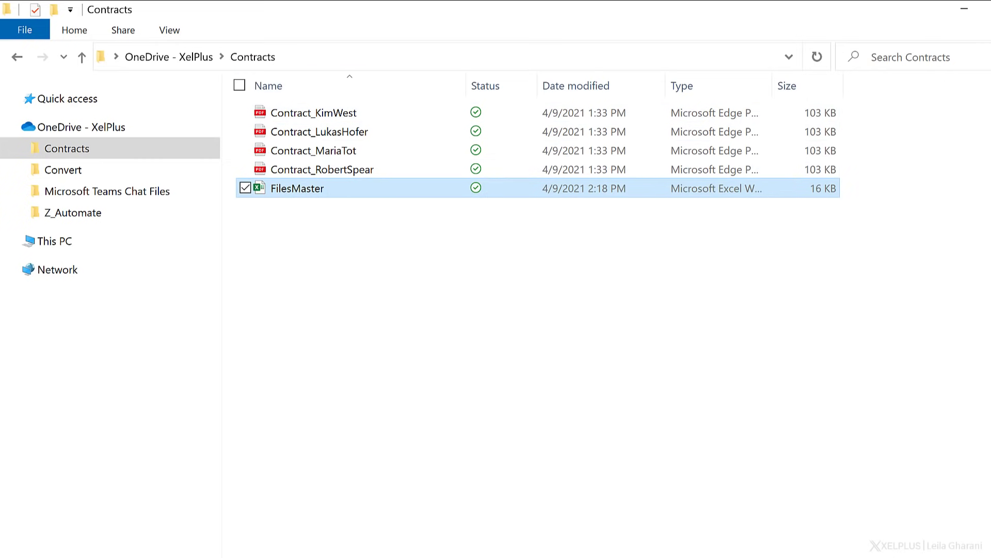
key("alt+Tab")
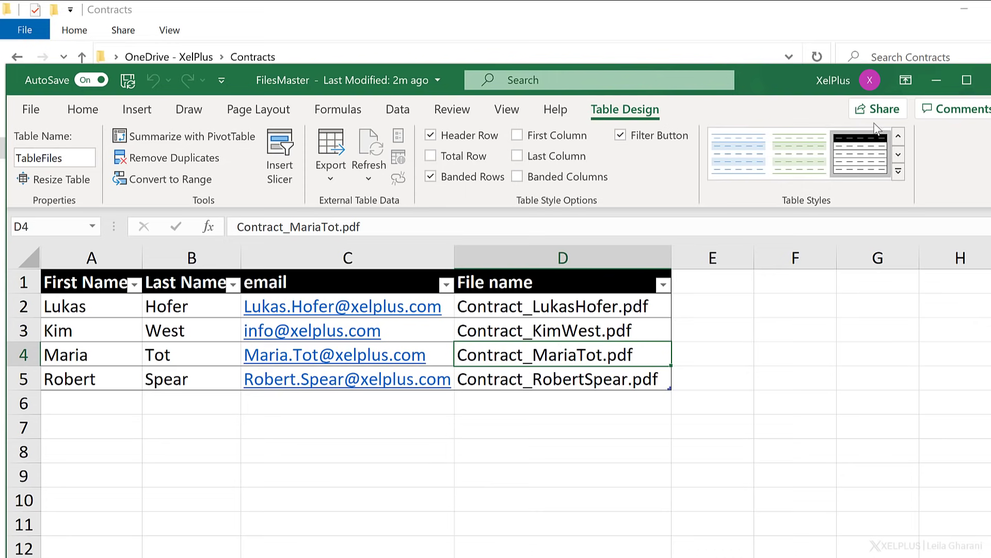
left_click(936, 80)
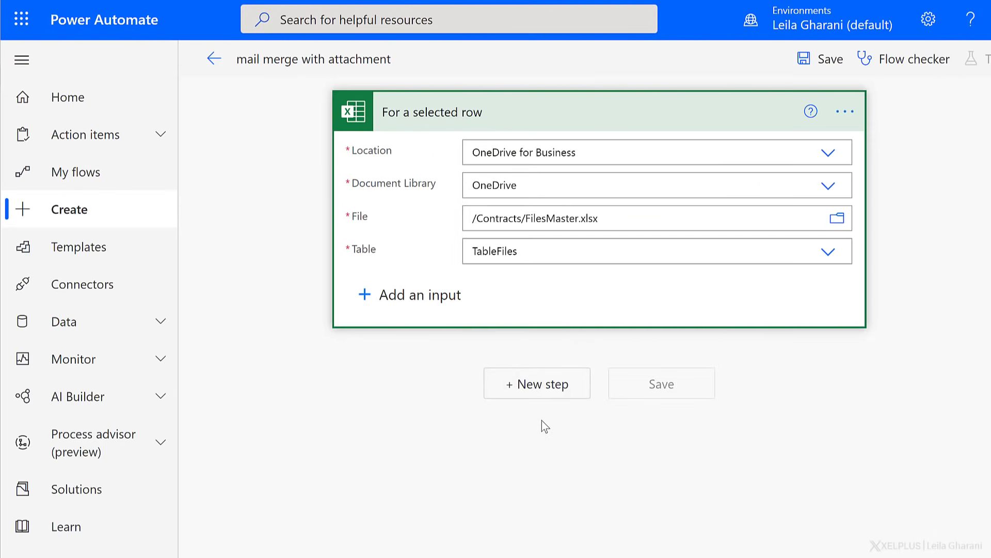
Add a OneDrive for Business List files in folder action after the trigger
left_click(525, 384)
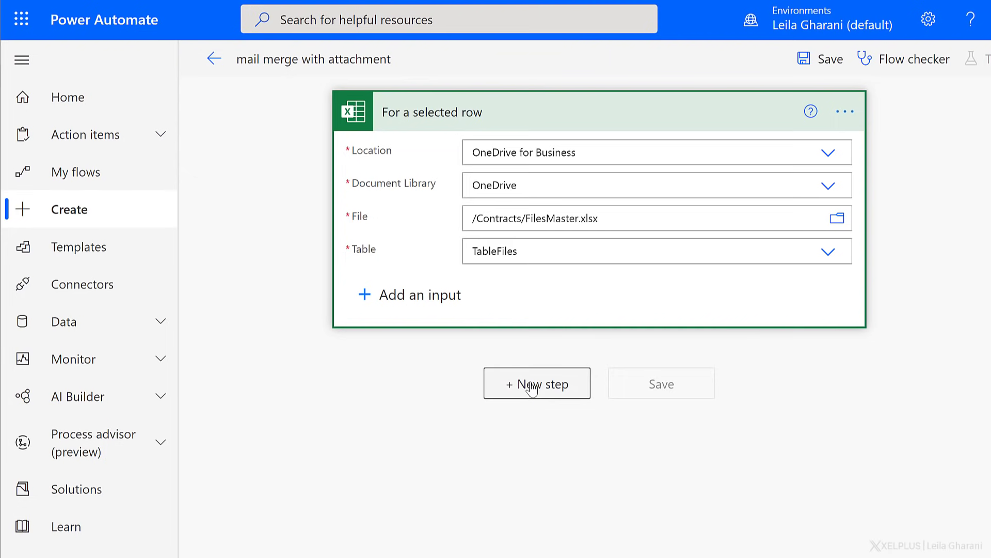
type("onedrive")
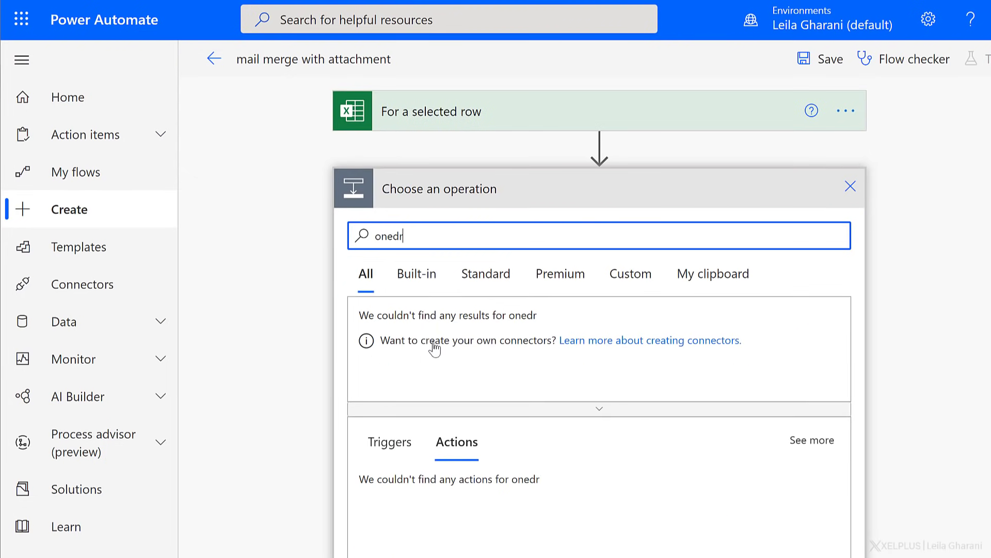
left_click(392, 348)
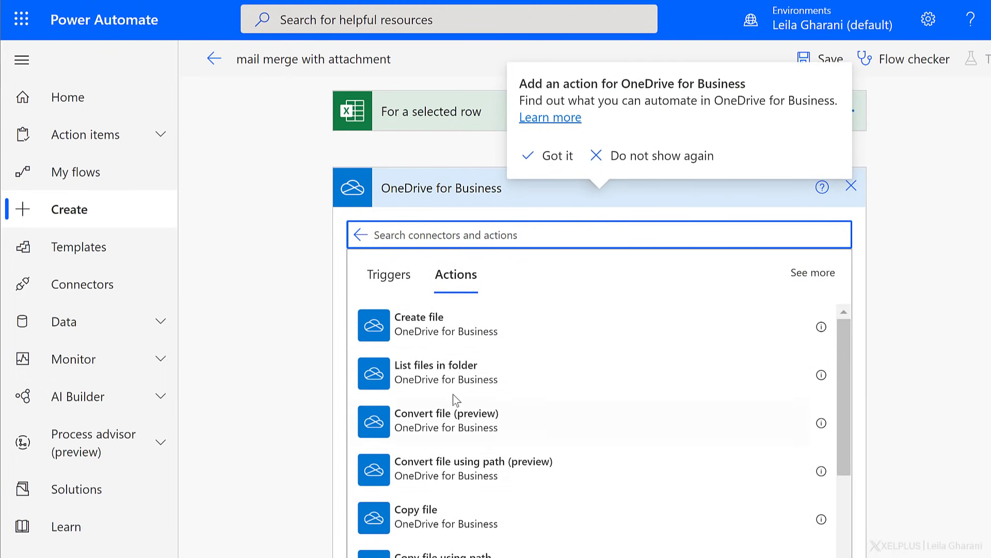
left_click(424, 374)
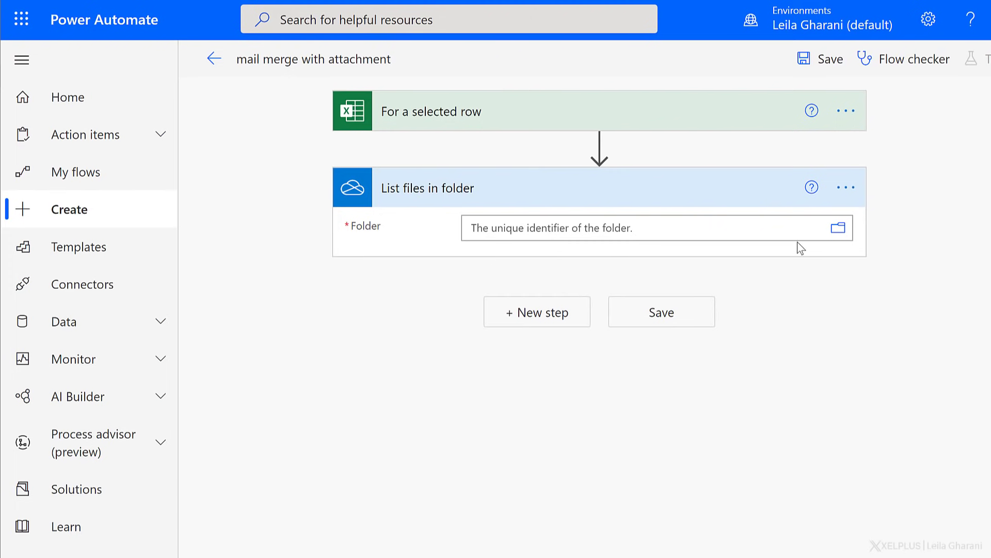
Set the List files in folder action's Folder to /Contracts
left_click(838, 228)
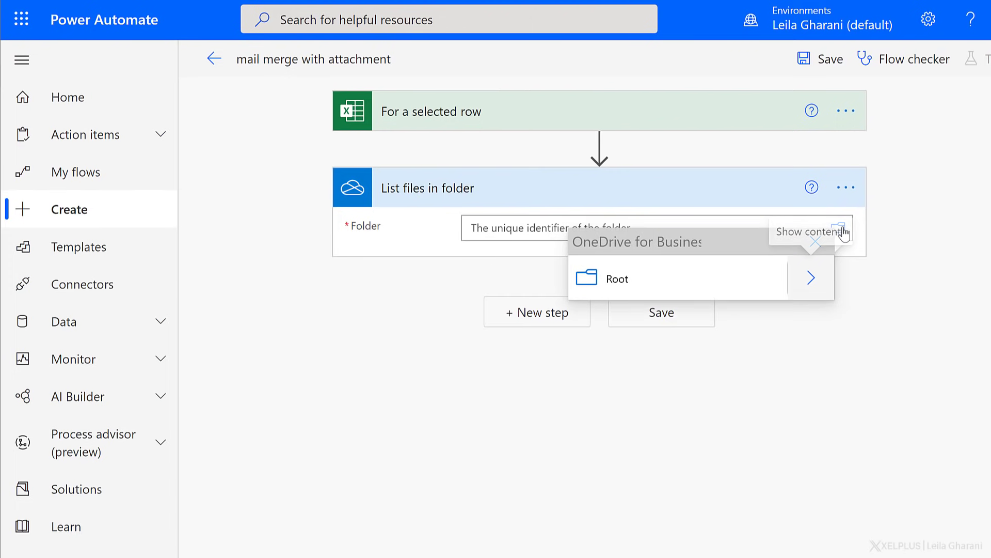
left_click(811, 278)
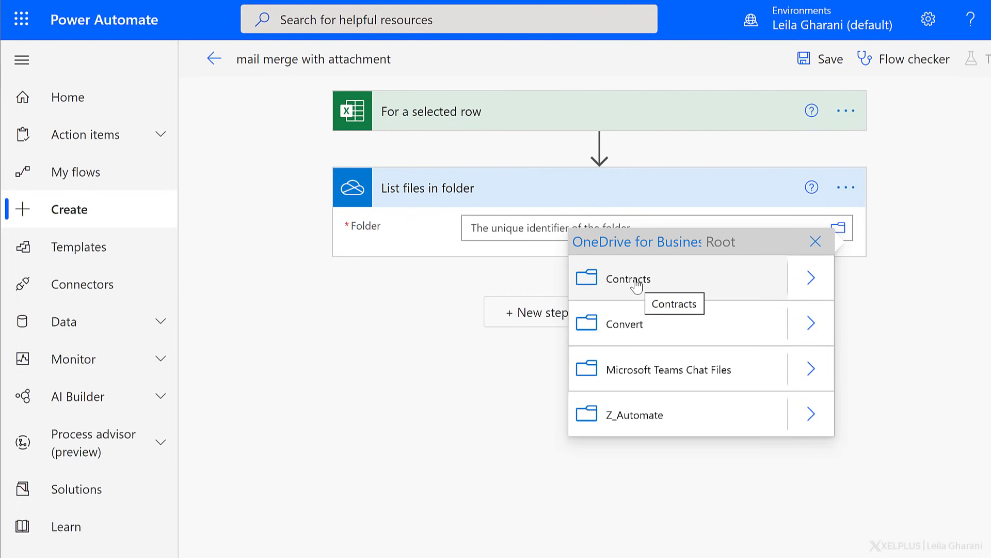
left_click(637, 285)
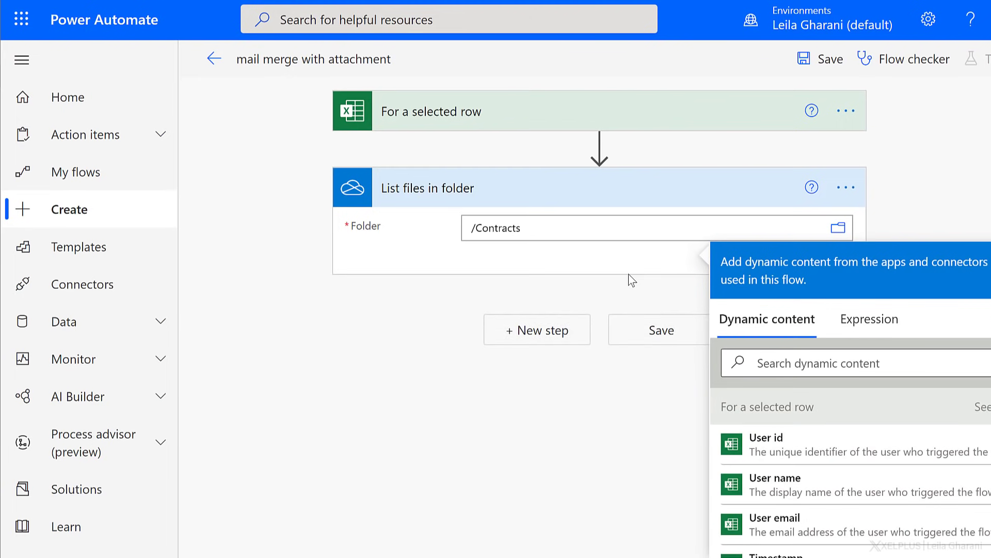
left_click(439, 380)
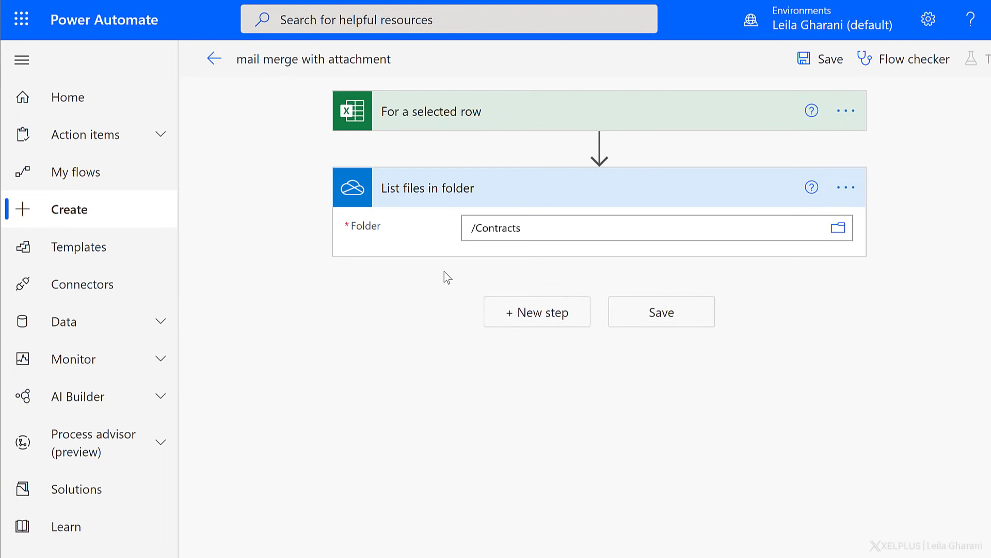
left_click(529, 317)
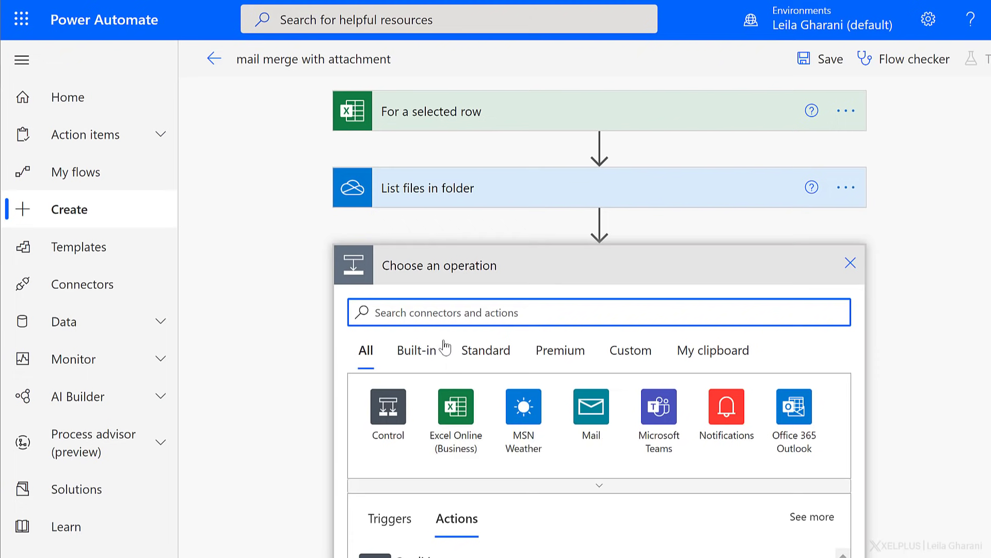
Add an Apply to each loop over the List files in folder value output
left_click(395, 411)
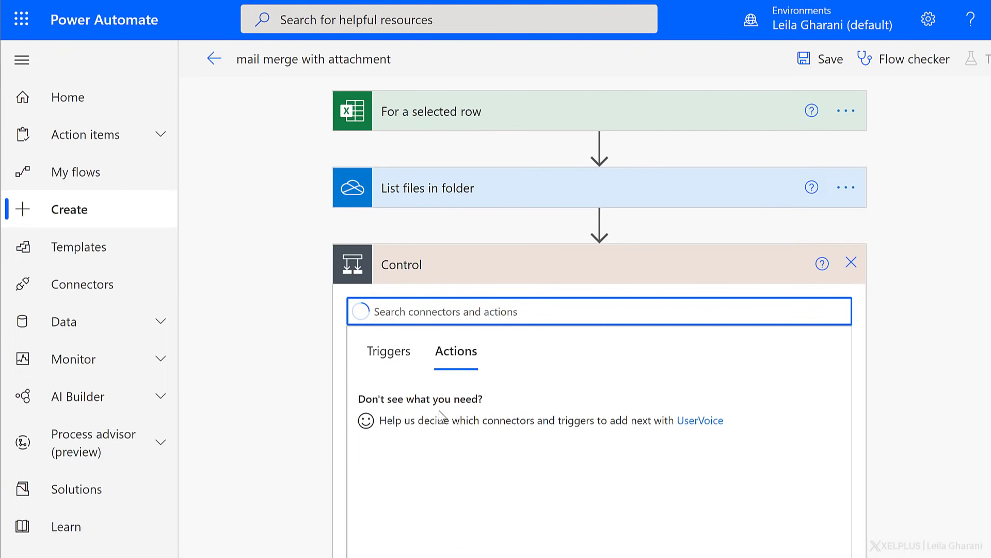
left_click(459, 459)
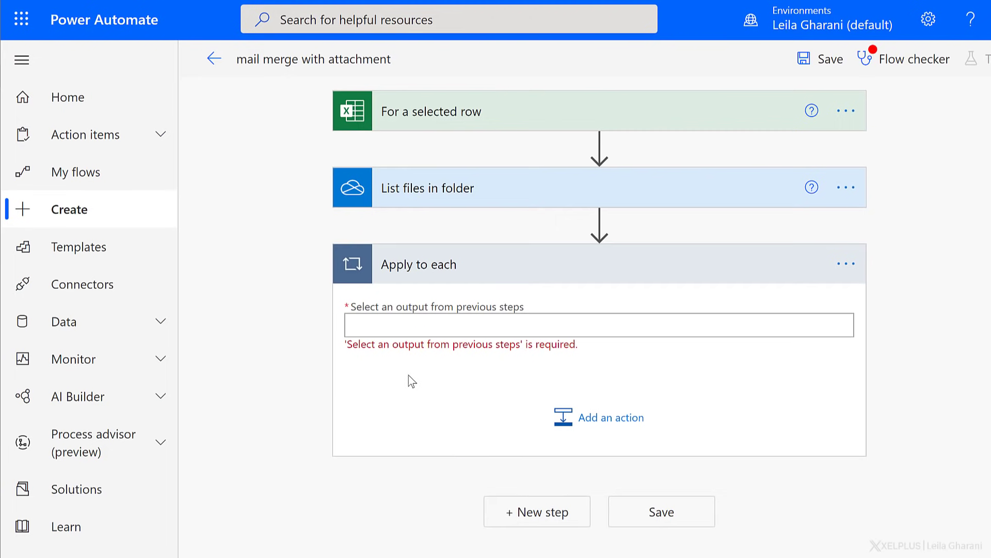
left_click(392, 324)
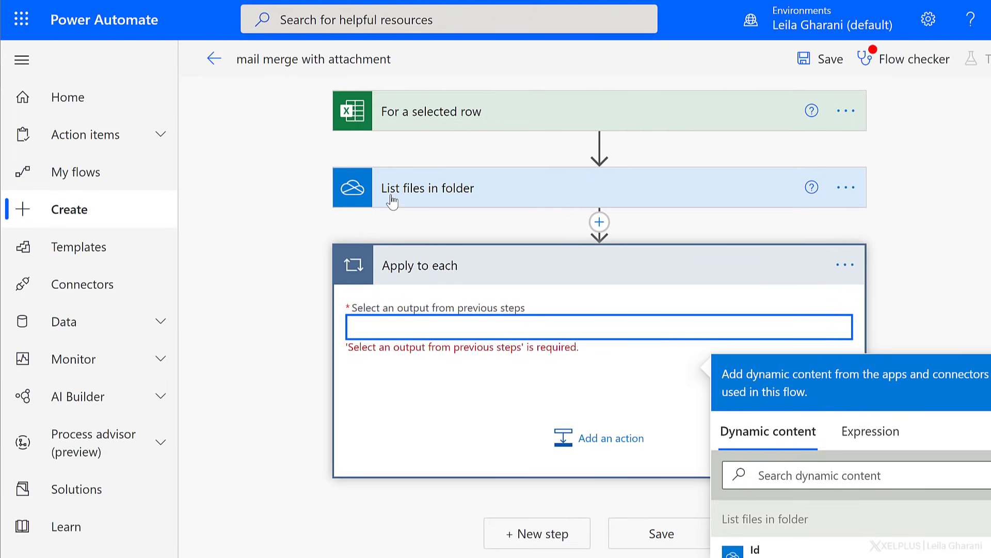
scroll(776, 463, "down", 10)
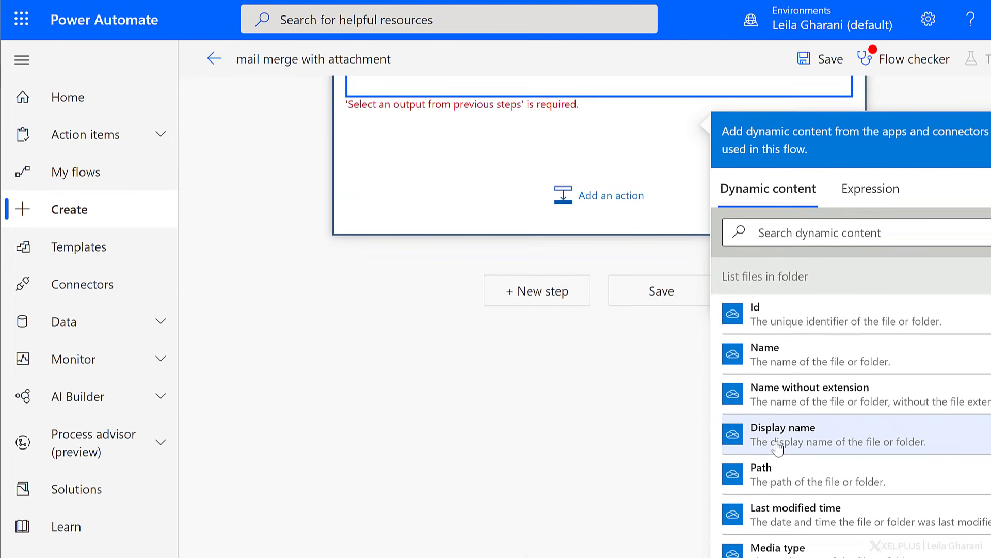
scroll(783, 430, "down", 5)
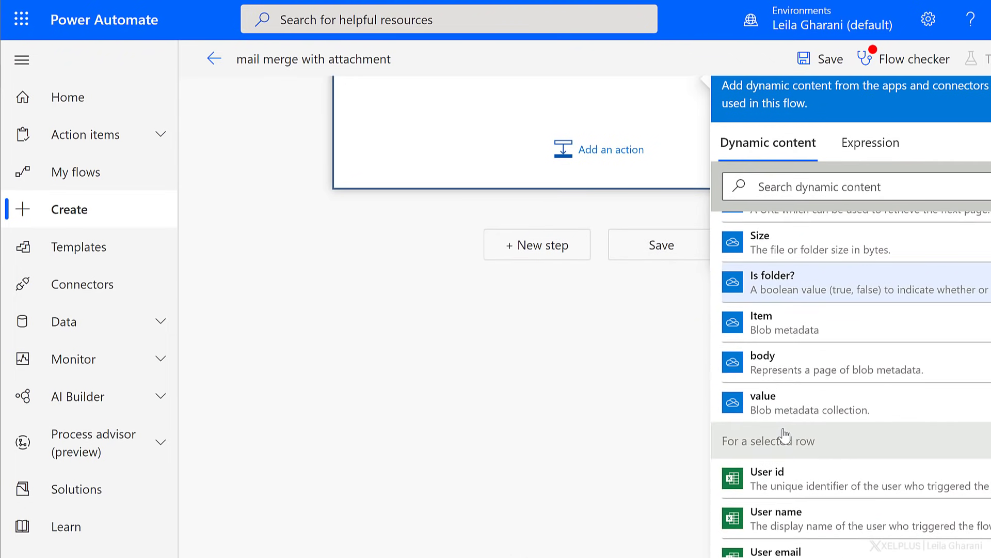
left_click(769, 408)
scroll(433, 383, "up", 5)
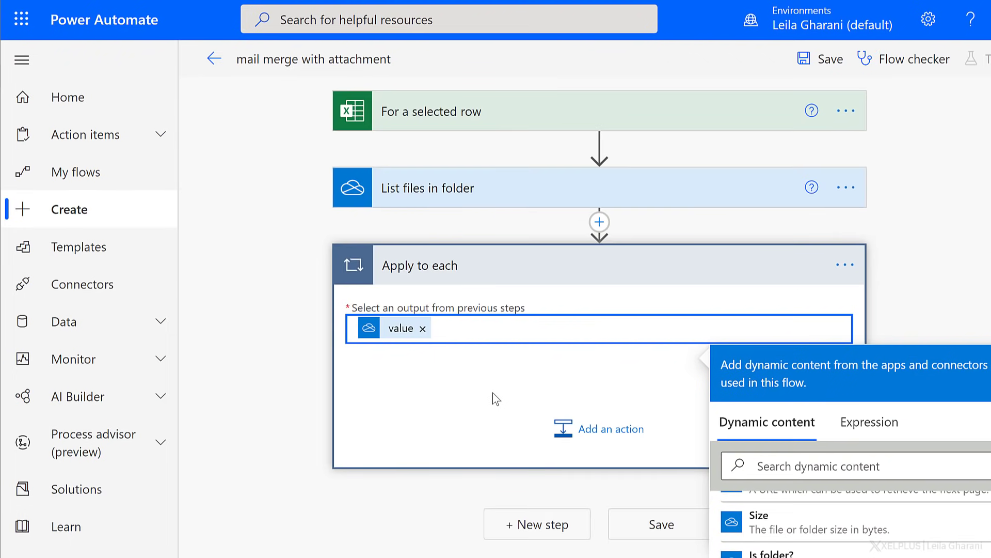
Add a Condition action inside the Apply to each loop
left_click(589, 431)
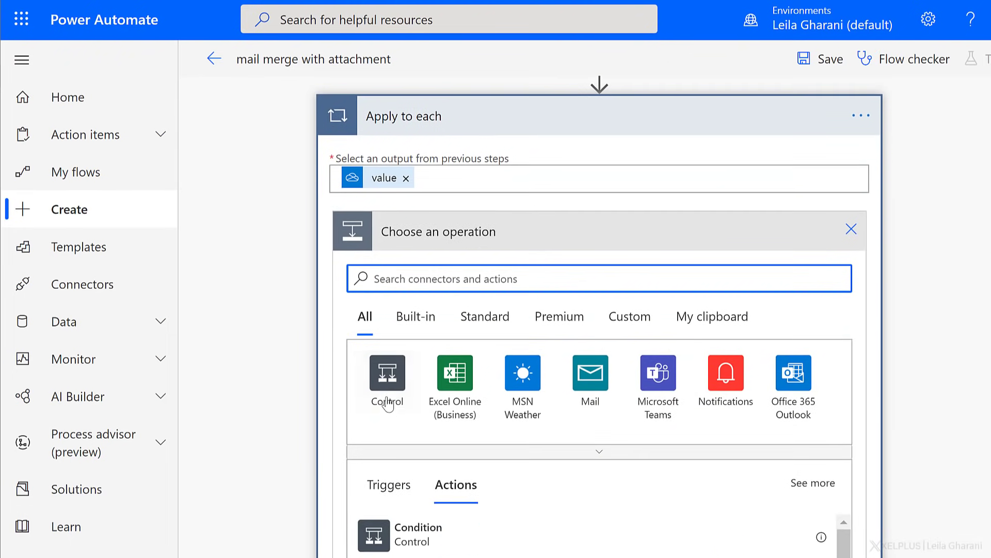
left_click(382, 398)
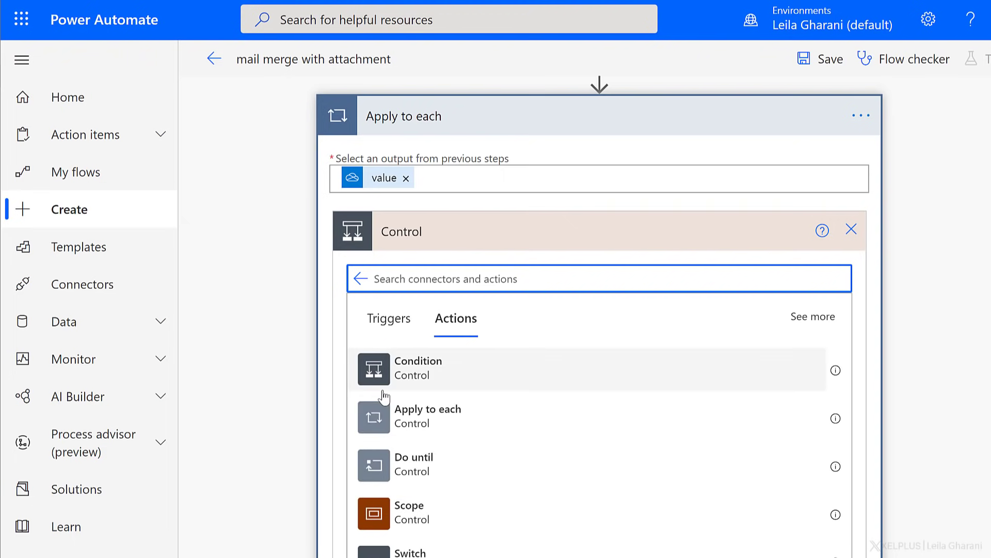
left_click(410, 380)
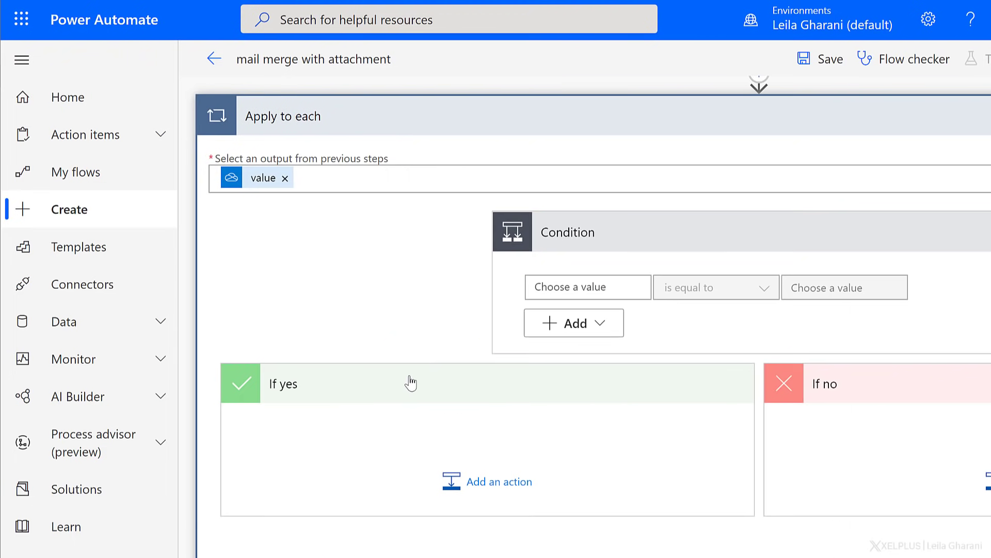
left_click(558, 288)
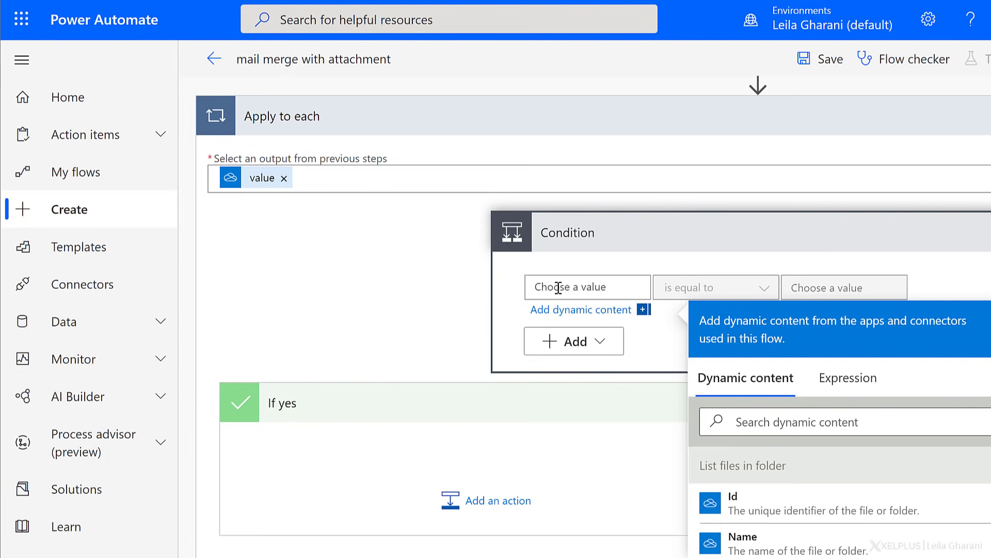
Make the condition's left value File name (Formatted) with the operator is equal to
key("alt+Tab")
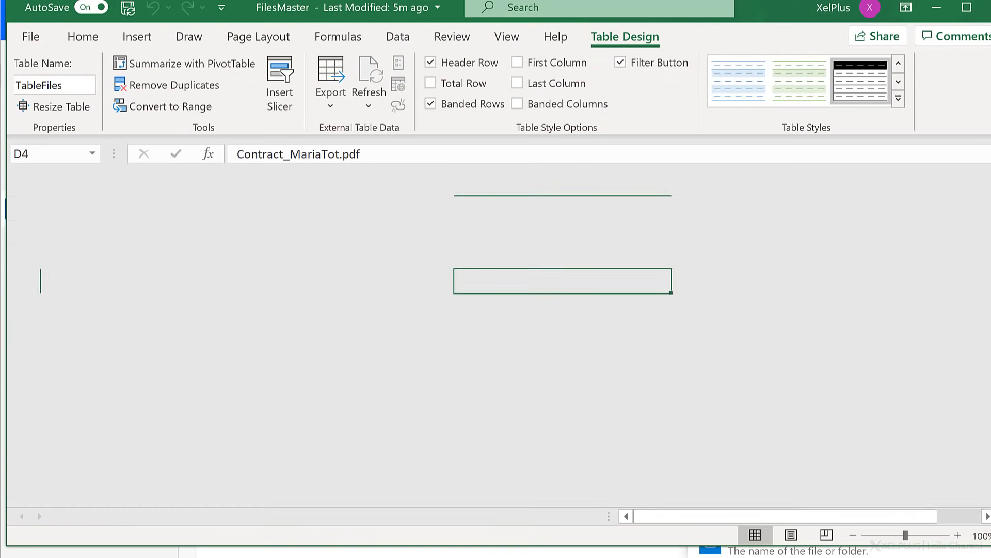
left_click_drag(493, 240, 515, 307)
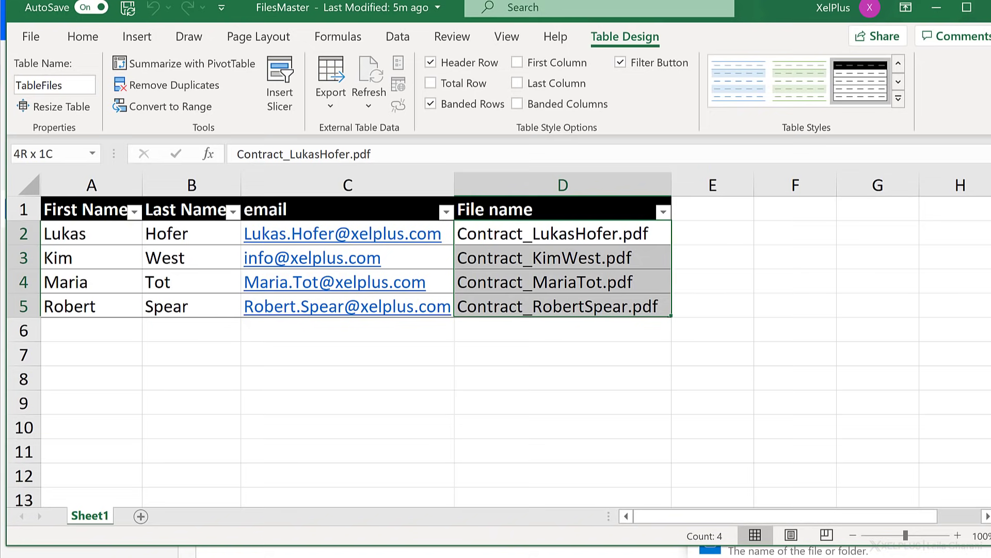
key("alt+Tab")
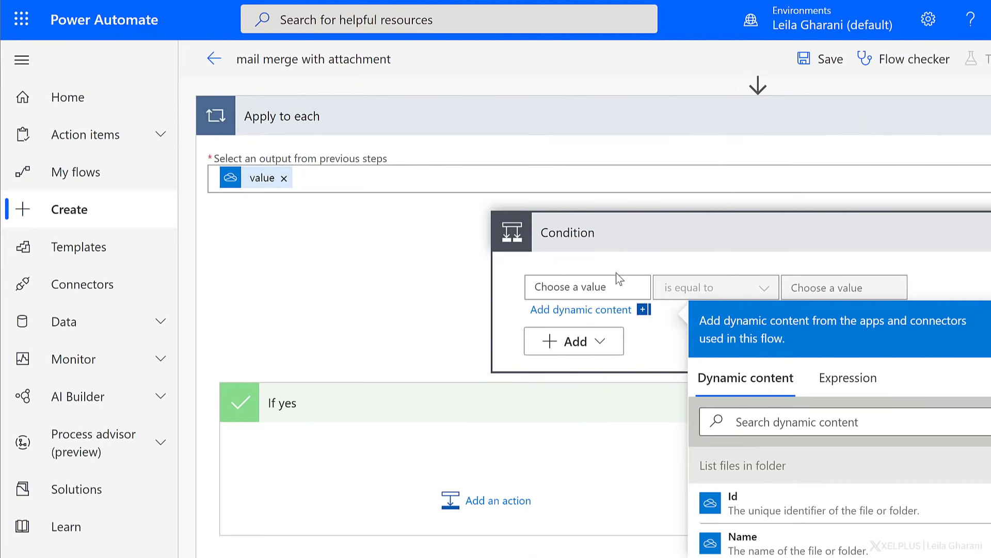
scroll(745, 382, "down", 5)
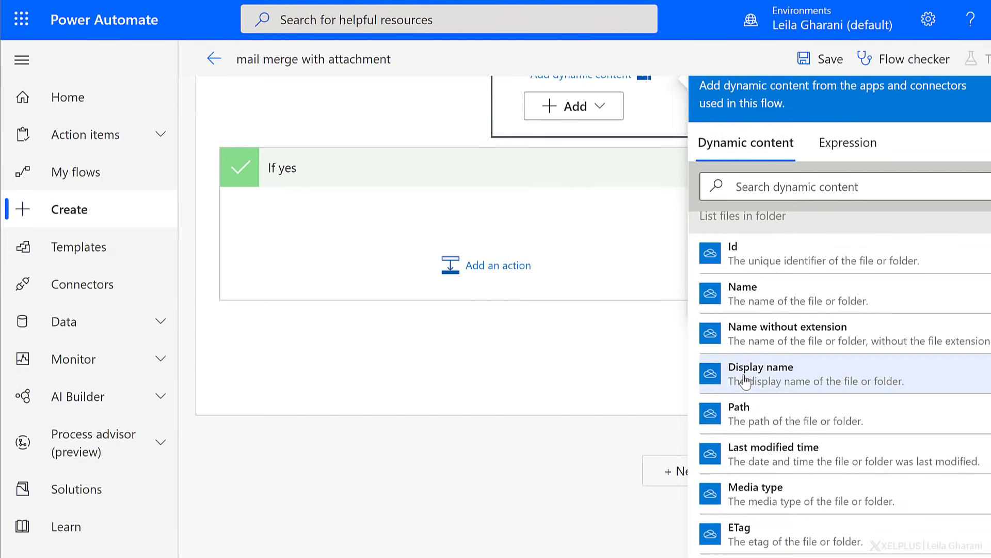
scroll(745, 383, "down", 10)
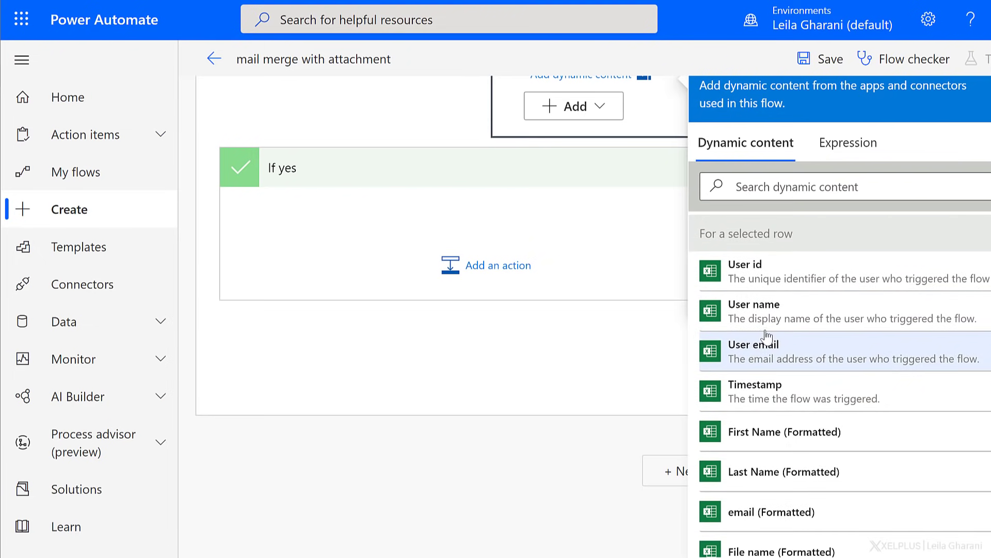
scroll(782, 319, "down", 2)
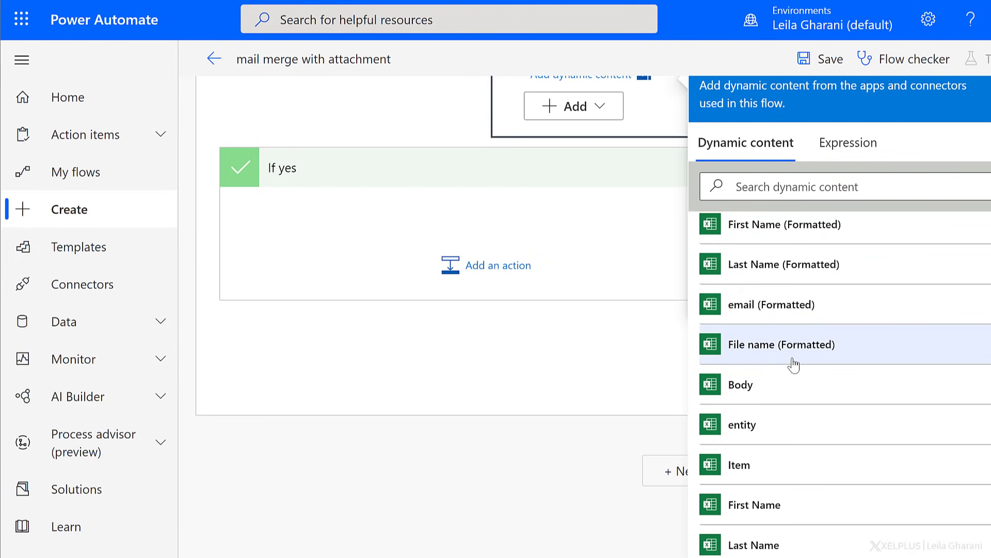
left_click(769, 345)
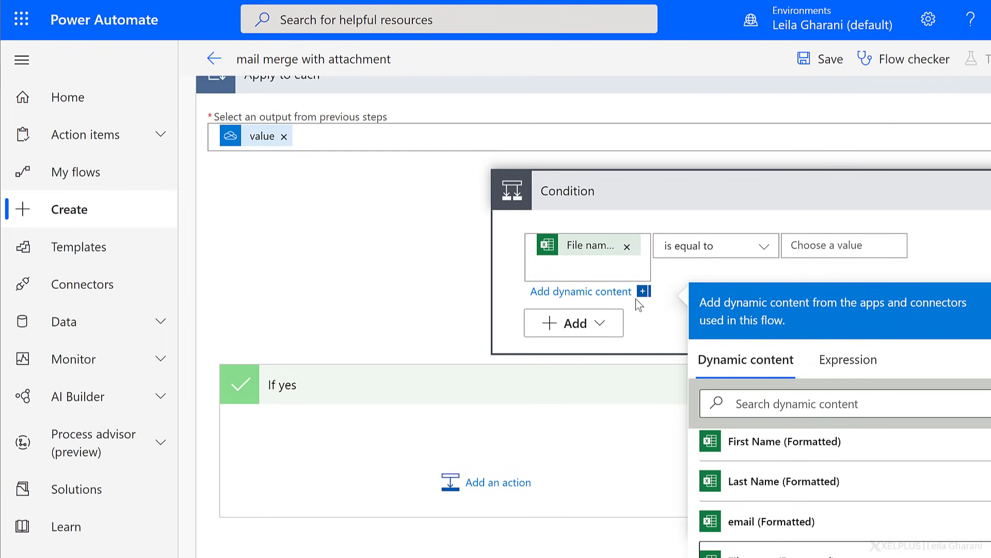
left_click(729, 261)
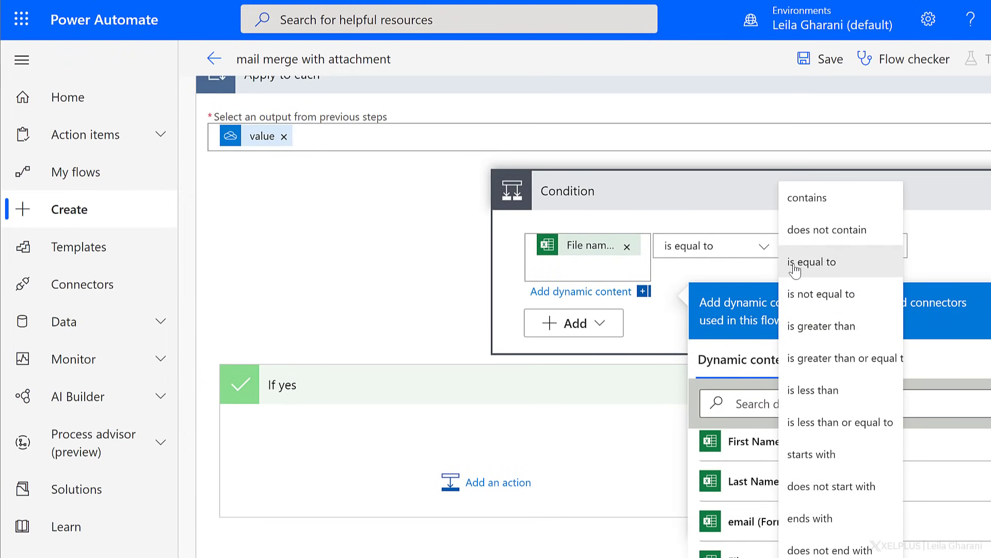
left_click(796, 268)
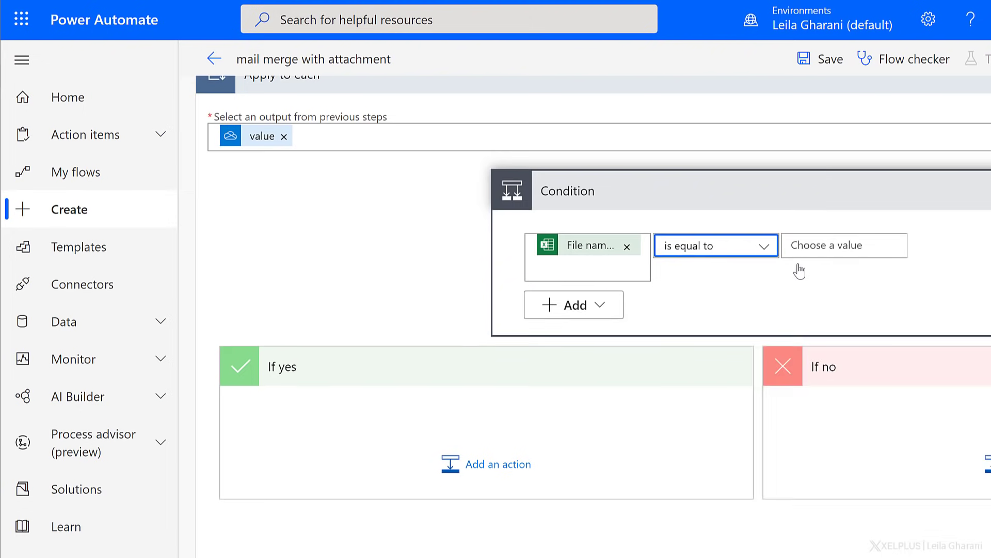
Fill the condition's right-hand value with the List files in folder Display name
left_click(816, 246)
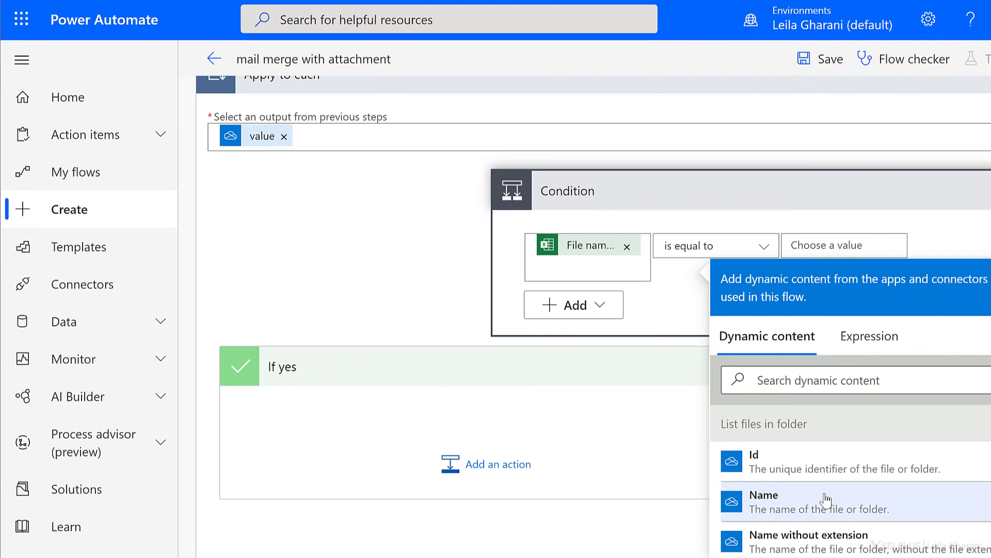
scroll(821, 498, "down", 2)
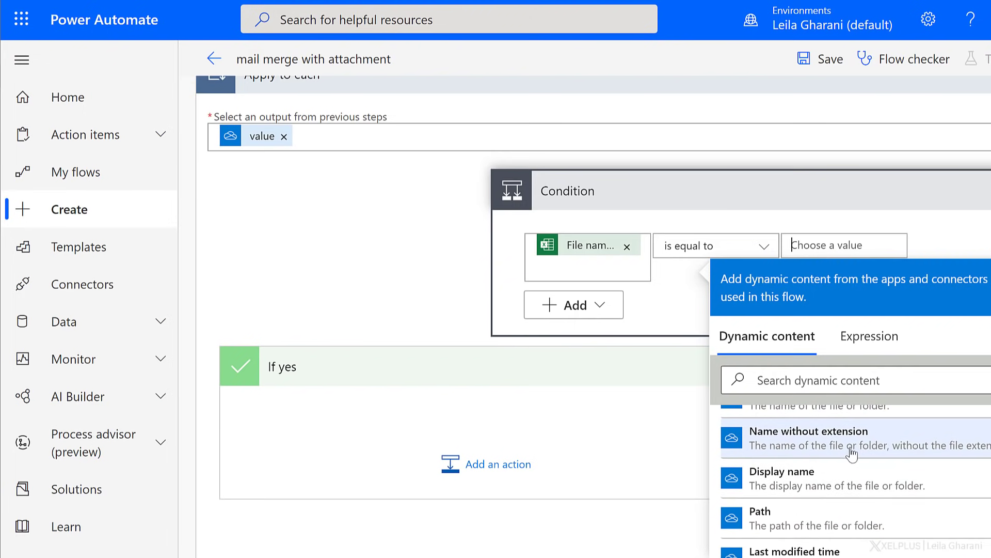
scroll(823, 470, "down", 1)
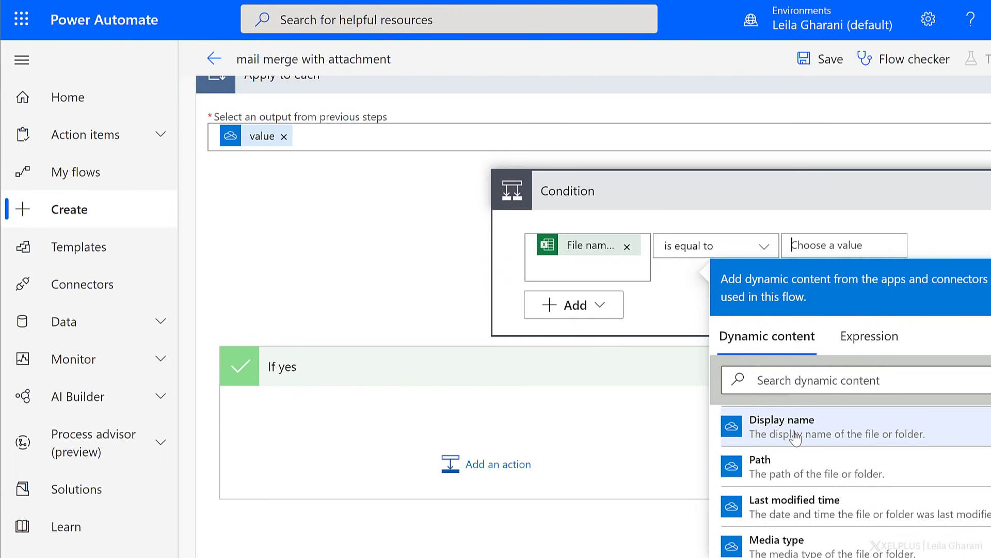
left_click(796, 438)
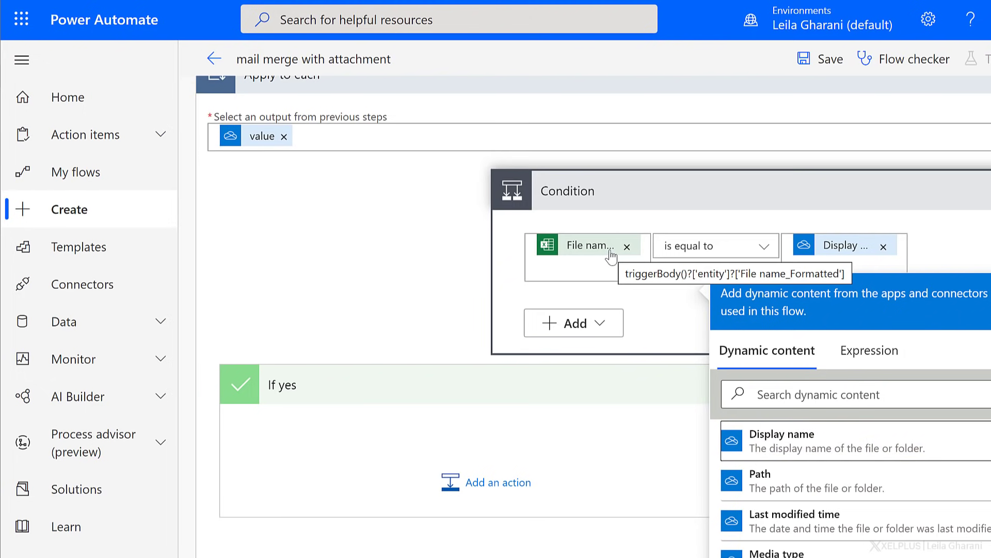
left_click(393, 289)
scroll(393, 288, "down", 3)
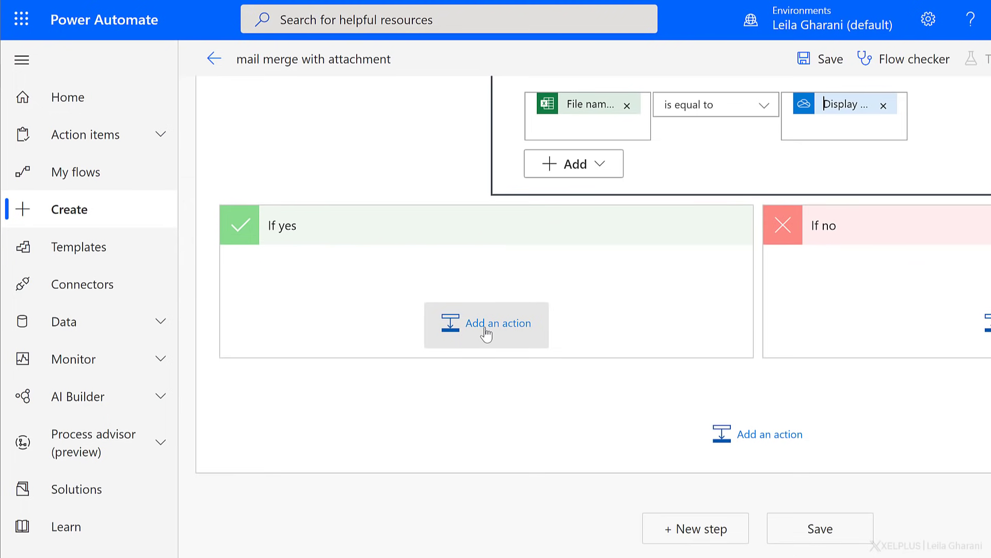
scroll(485, 333, "up", 3)
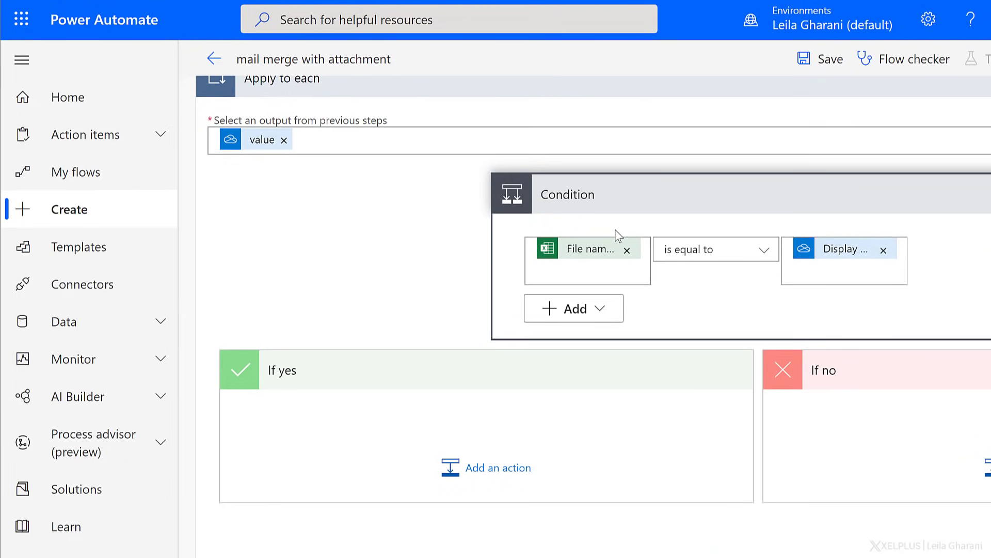
Add a OneDrive for Business Get file content action under the If yes branch
scroll(490, 385, "down", 2)
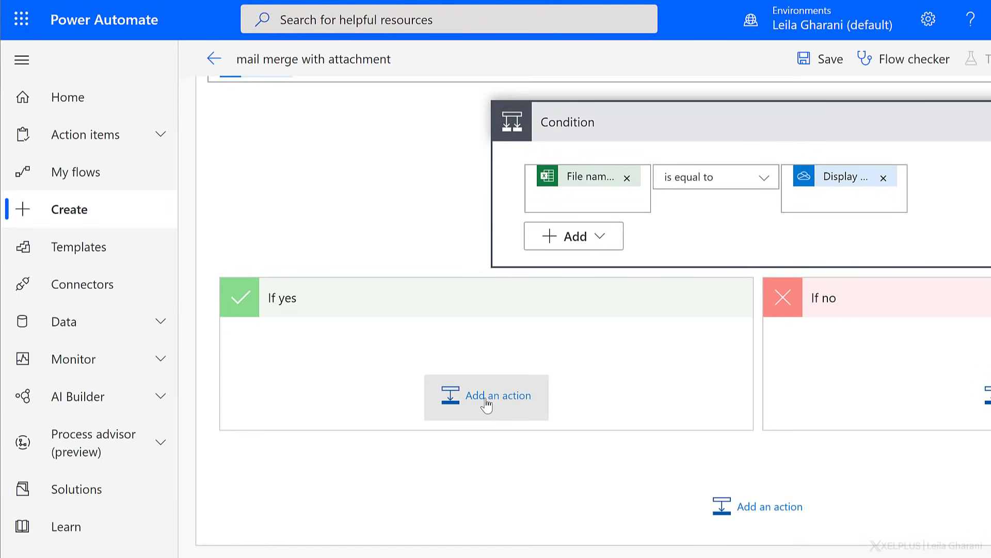
left_click(485, 404)
type("onedrive")
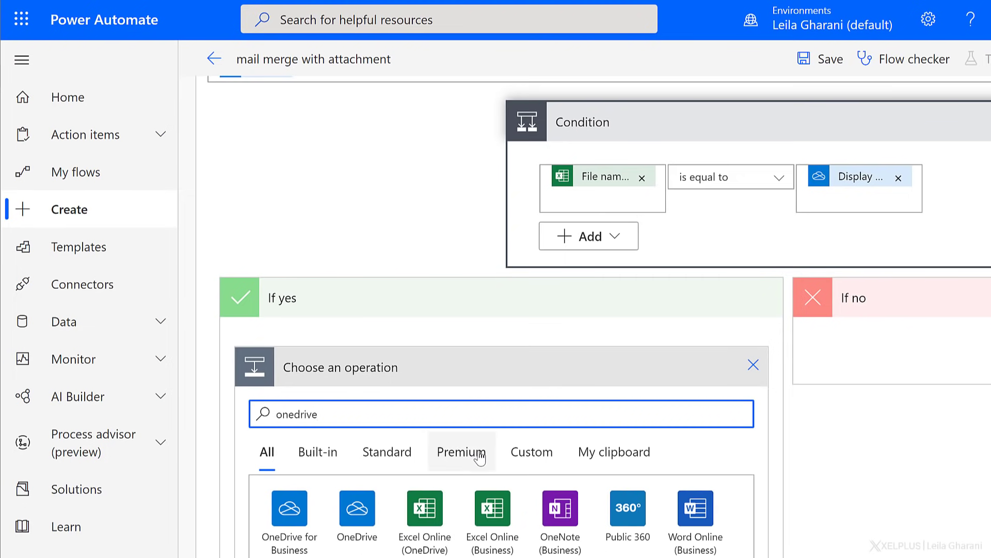
scroll(361, 444, "down", 4)
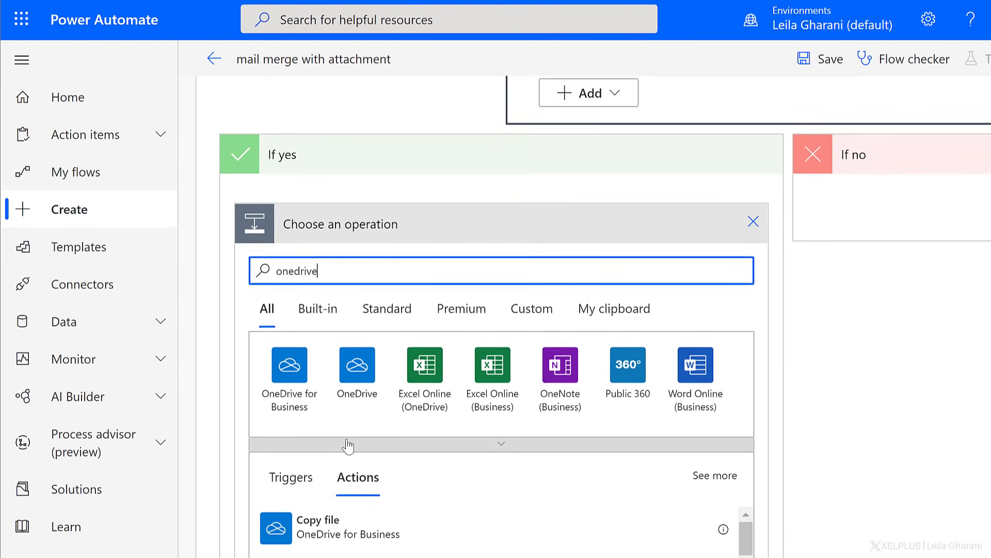
left_click(308, 395)
scroll(403, 388, "down", 1)
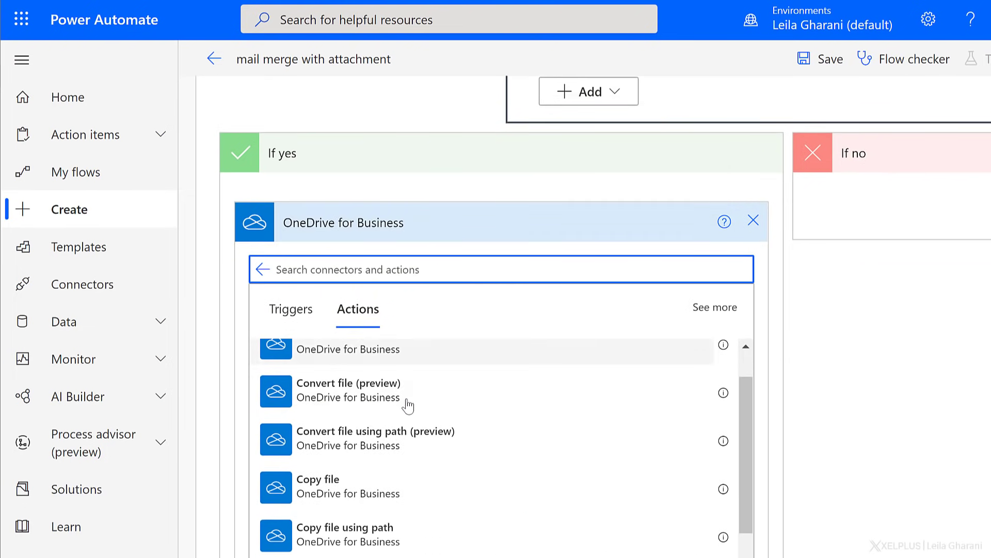
scroll(410, 403, "up", 1)
scroll(410, 412, "down", 2)
scroll(416, 418, "down", 5)
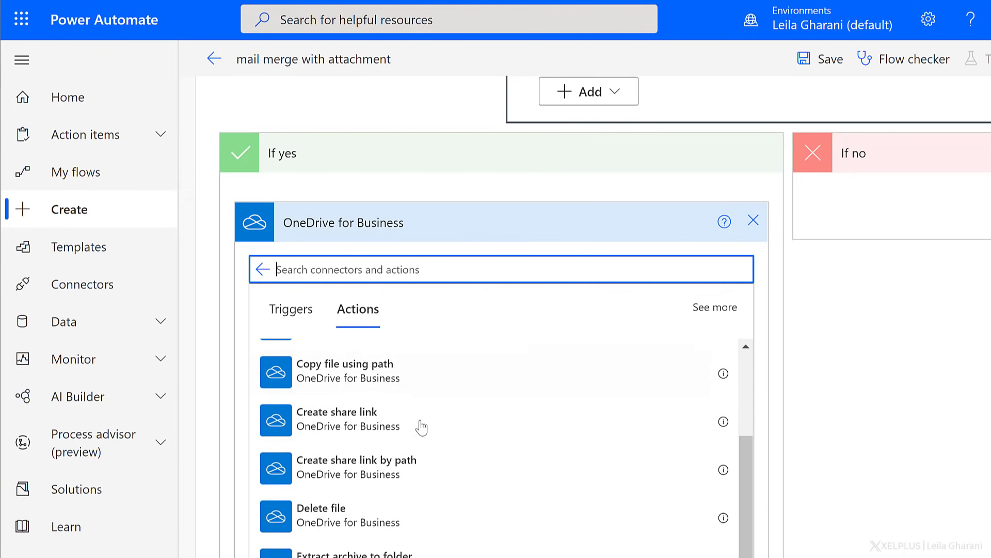
scroll(450, 439, "down", 2)
scroll(459, 442, "down", 1)
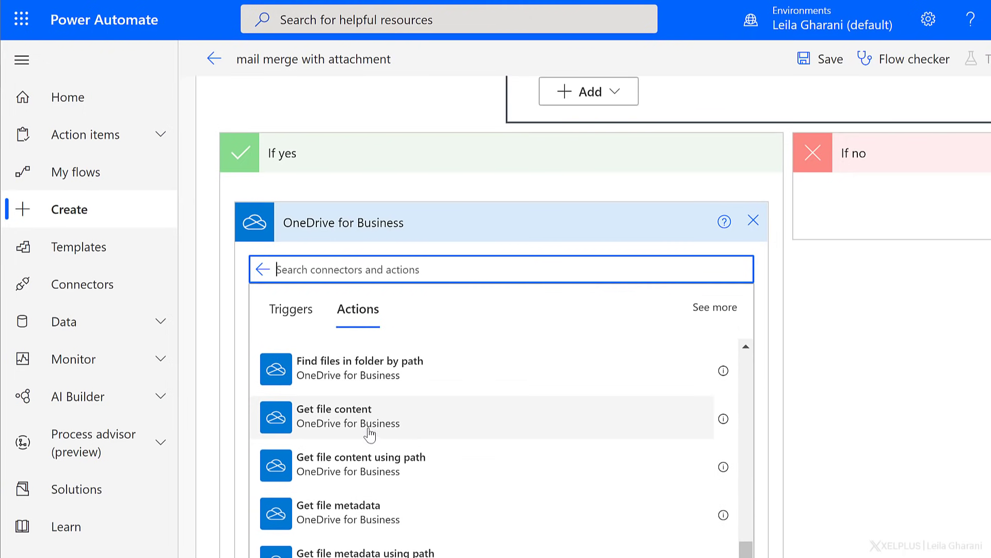
left_click(366, 433)
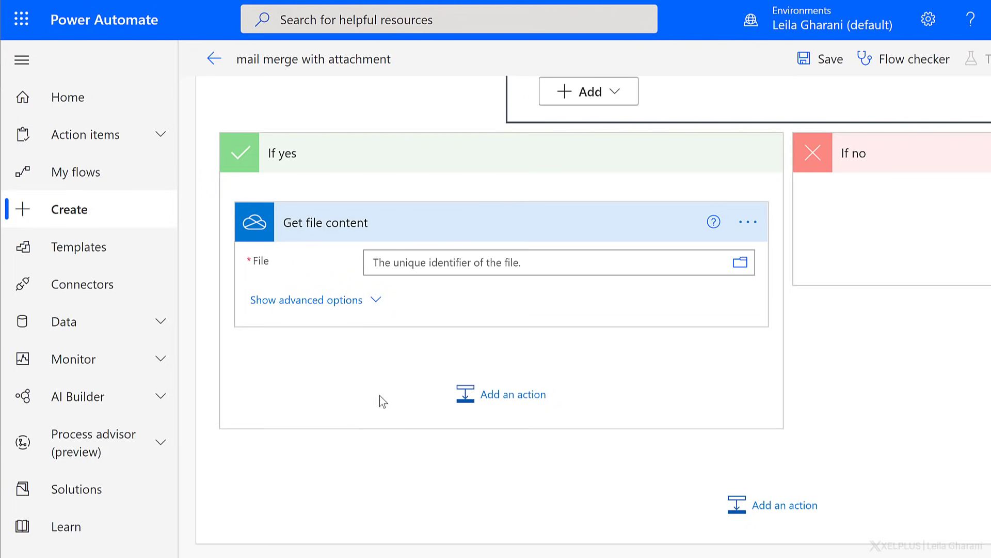
Set the Get file content File field to the listed file's Id
left_click(523, 263)
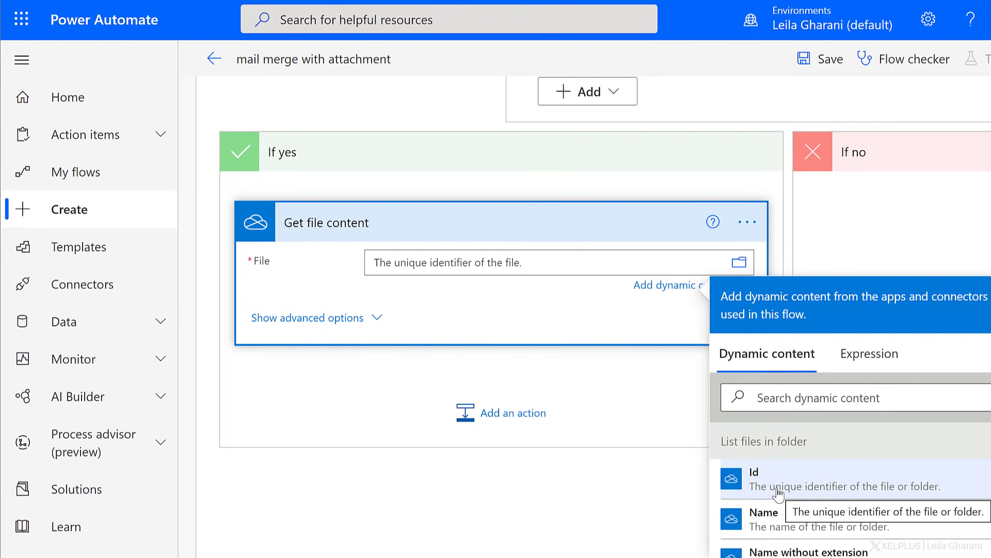
left_click(788, 484)
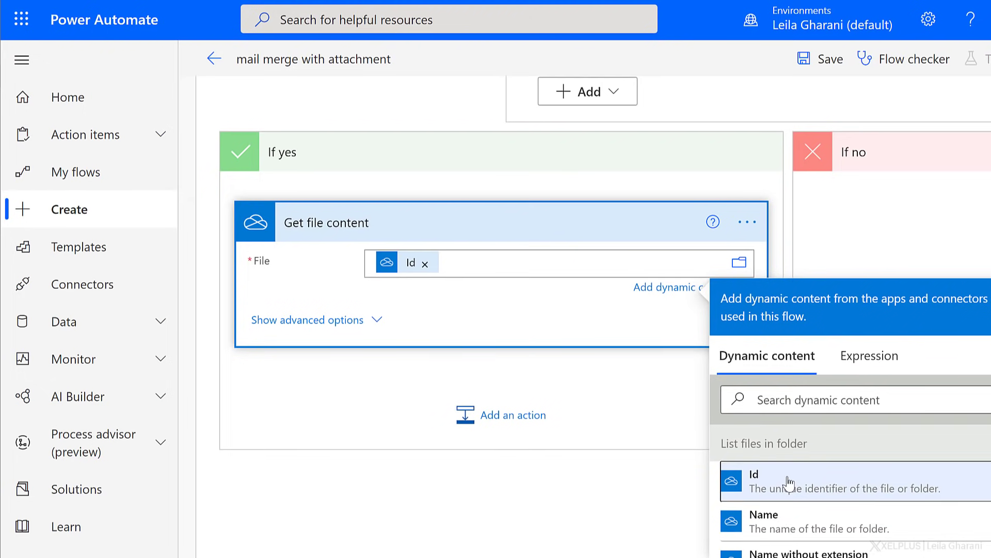
scroll(402, 363, "down", 3)
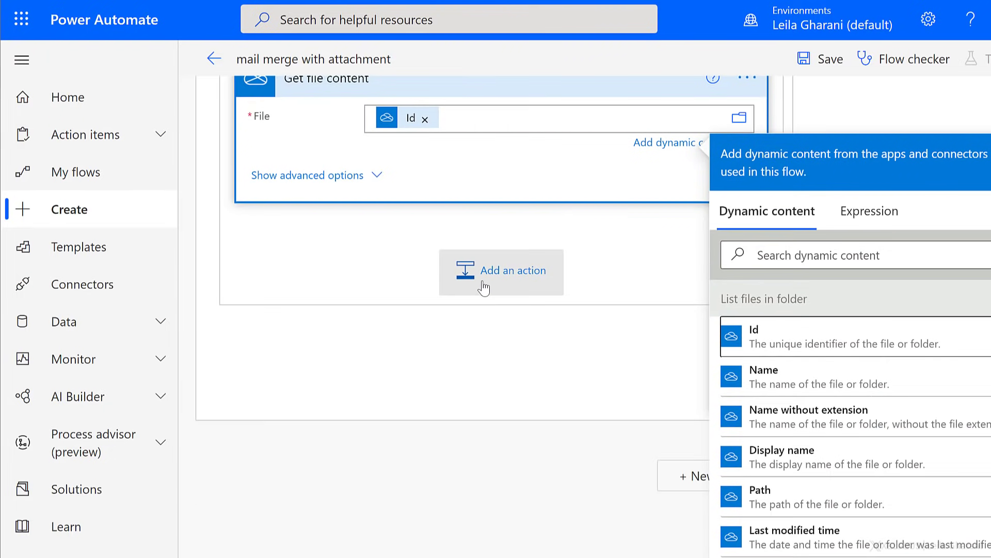
Add an Office 365 Outlook Send an email (V2) action after Get file content
left_click(508, 277)
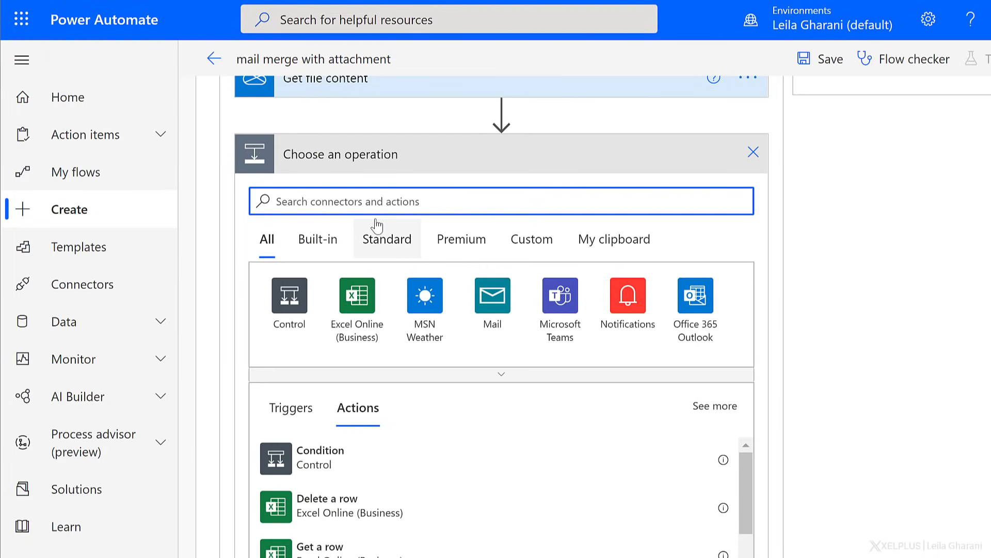
type("outlook")
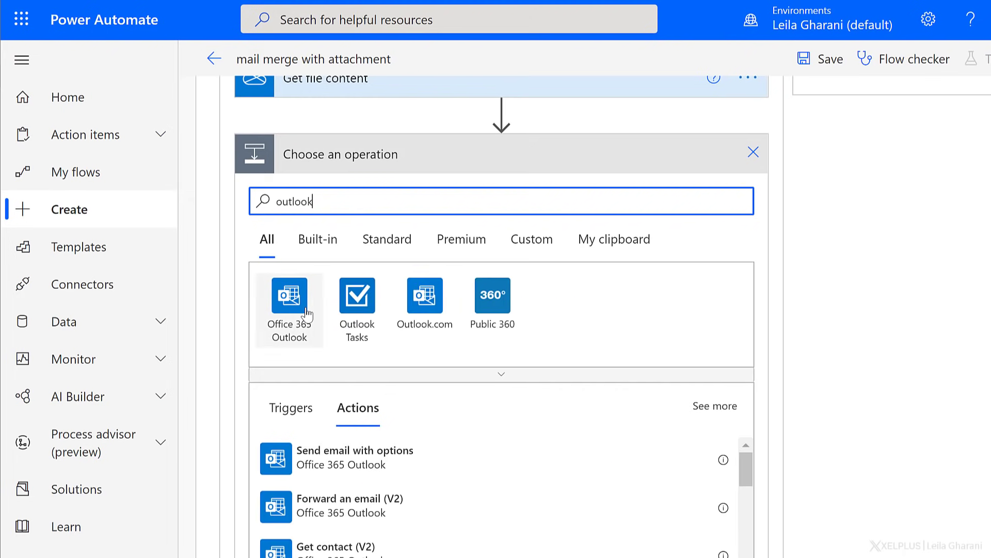
left_click(304, 310)
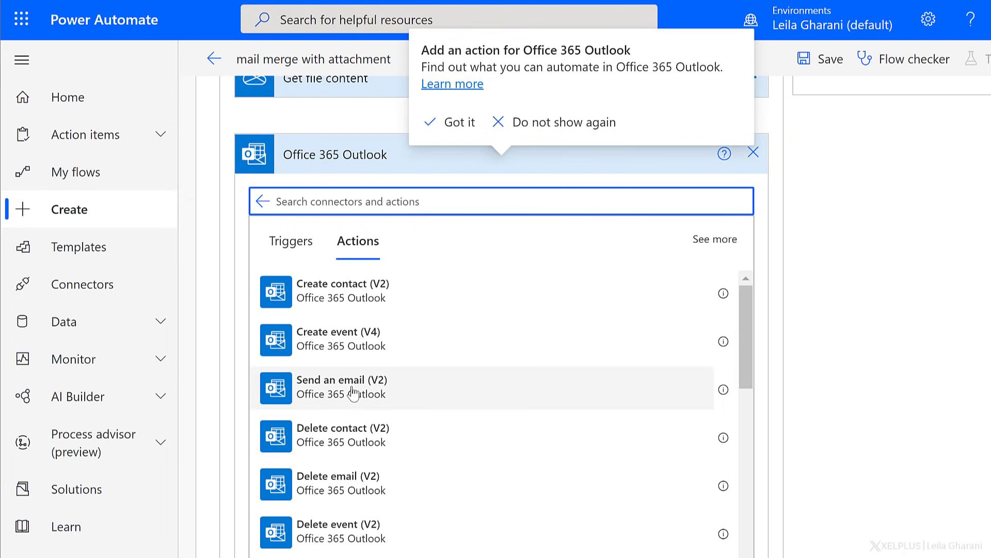
left_click(353, 394)
left_click(353, 394)
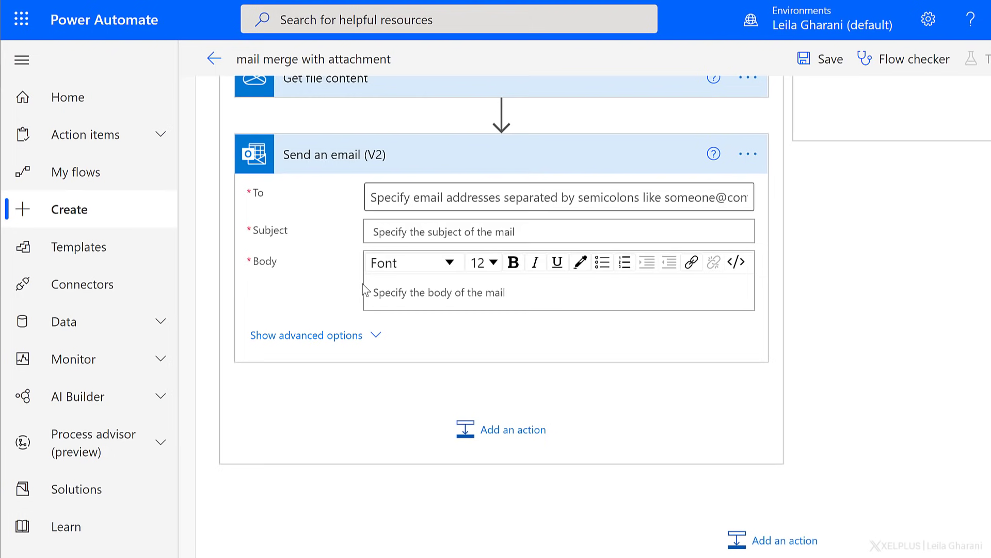
Set the email's To field to the row's email (Formatted) dynamic value
left_click(406, 199)
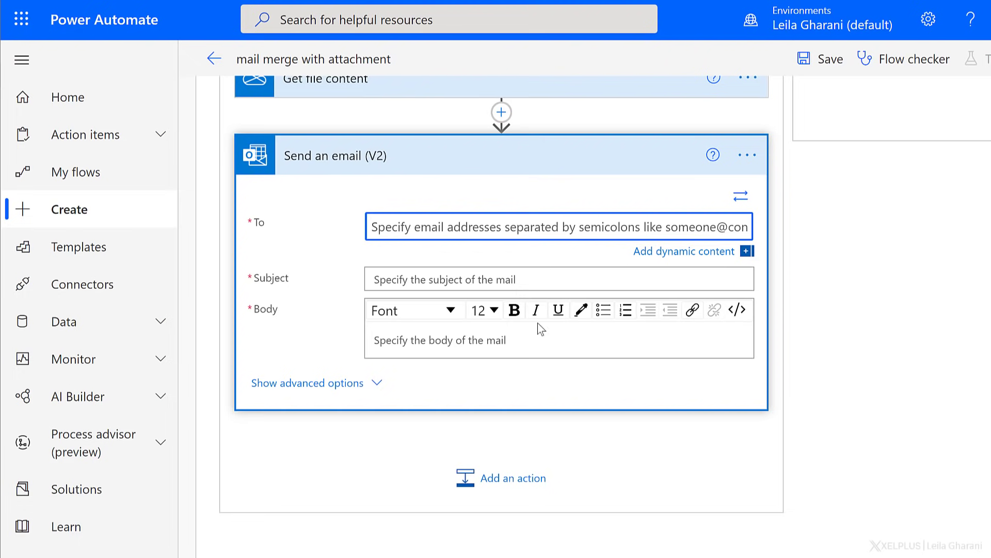
key("alt+Tab")
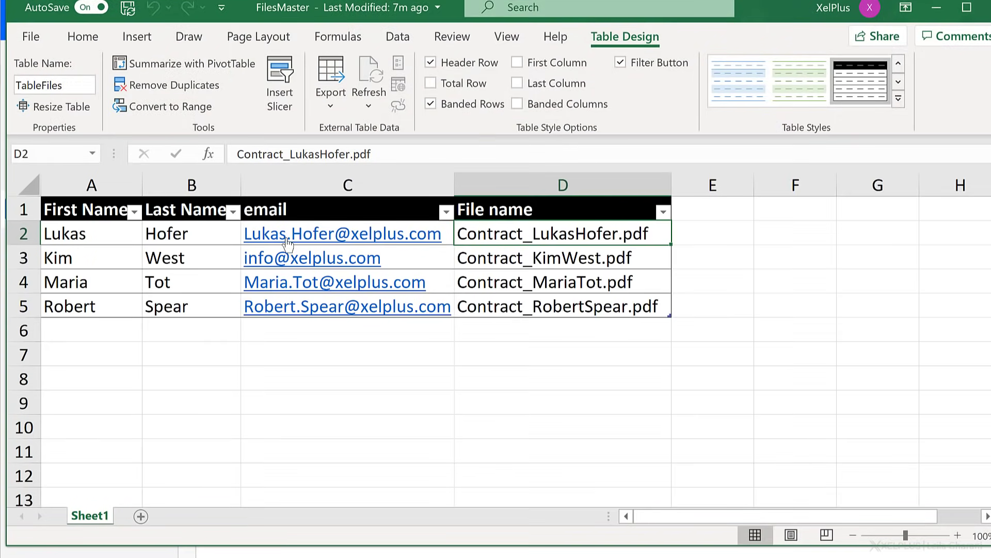
left_click(935, 17)
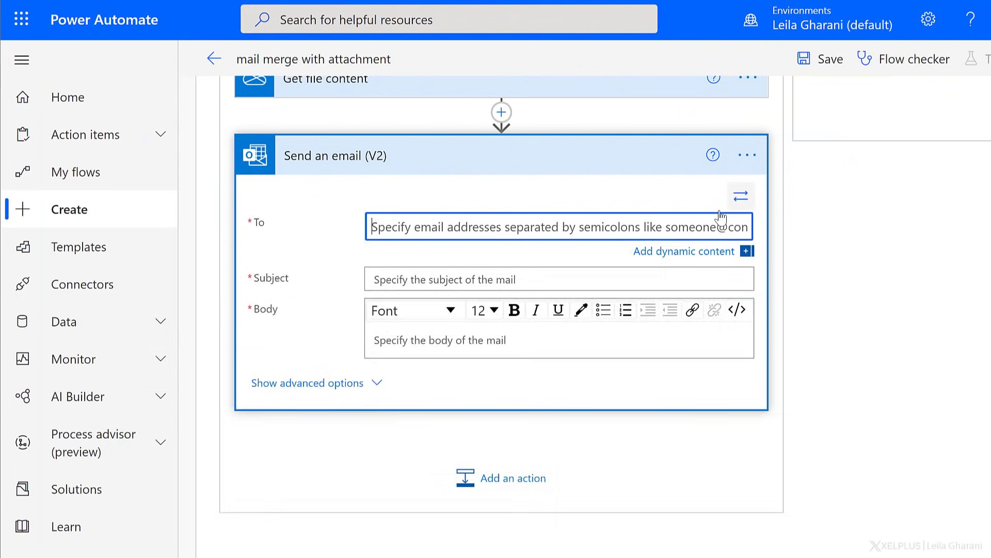
left_click(720, 222)
scroll(794, 455, "down", 5)
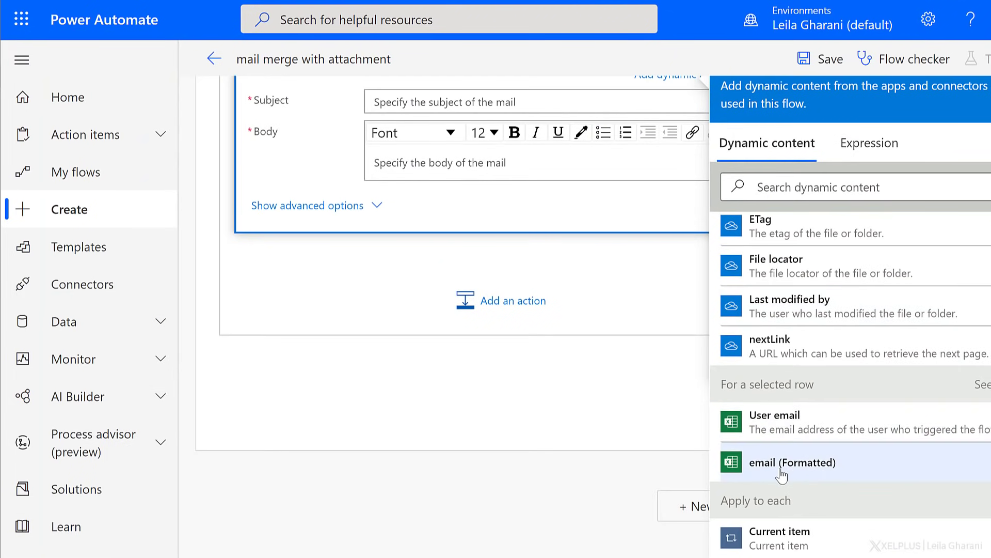
left_click(780, 468)
left_click(413, 392)
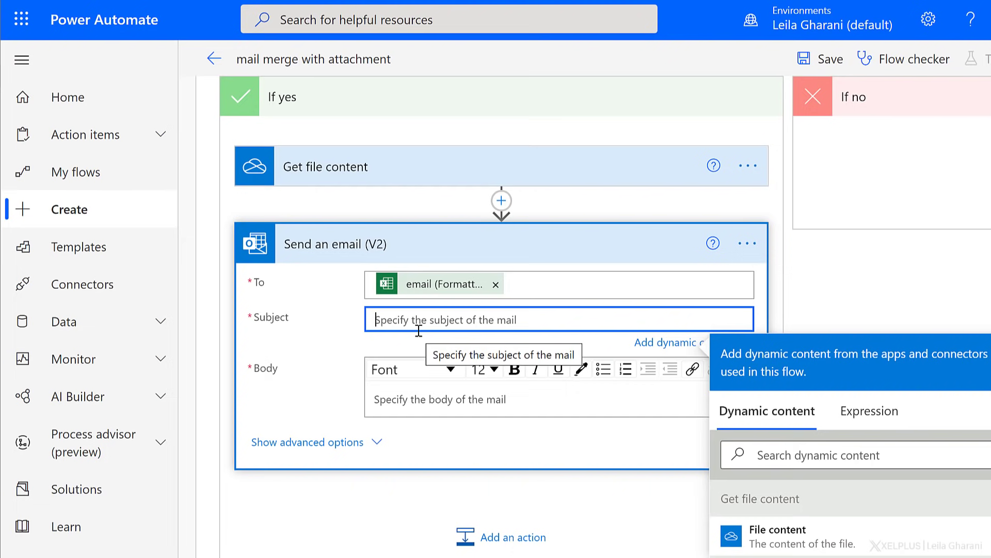
Enter subject 'Your Contract' and start the body greeting with First Name (Formatted)
type("Your Contract")
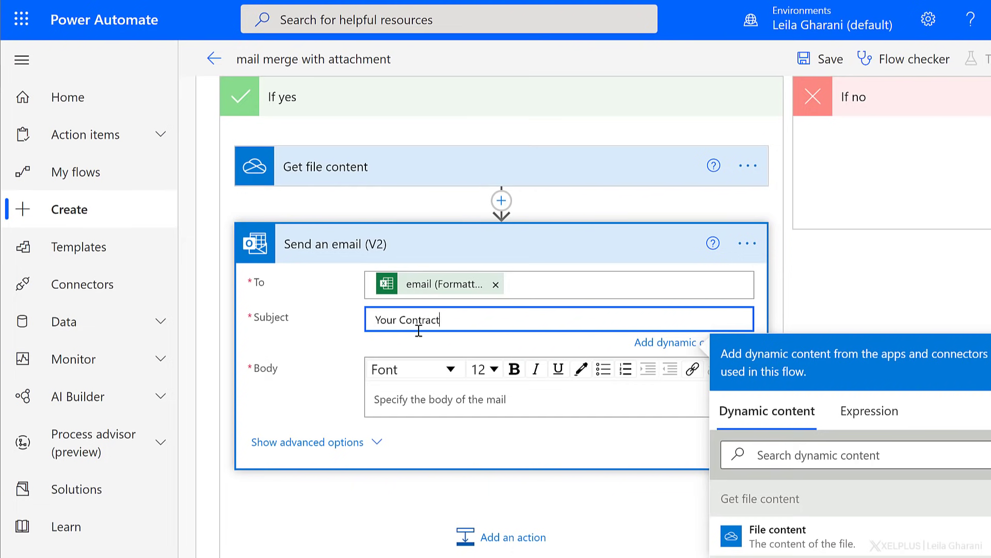
scroll(435, 353, "down", 3)
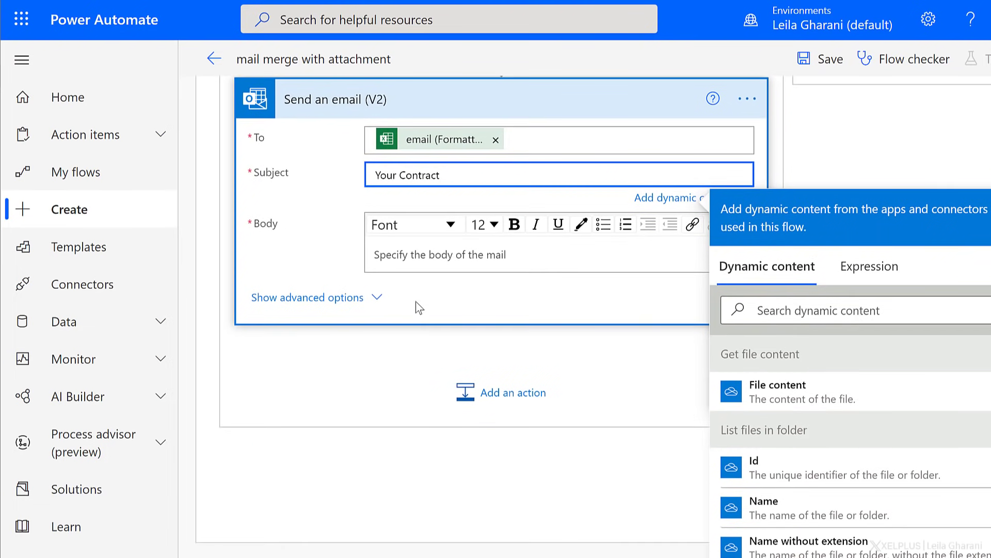
left_click(399, 256)
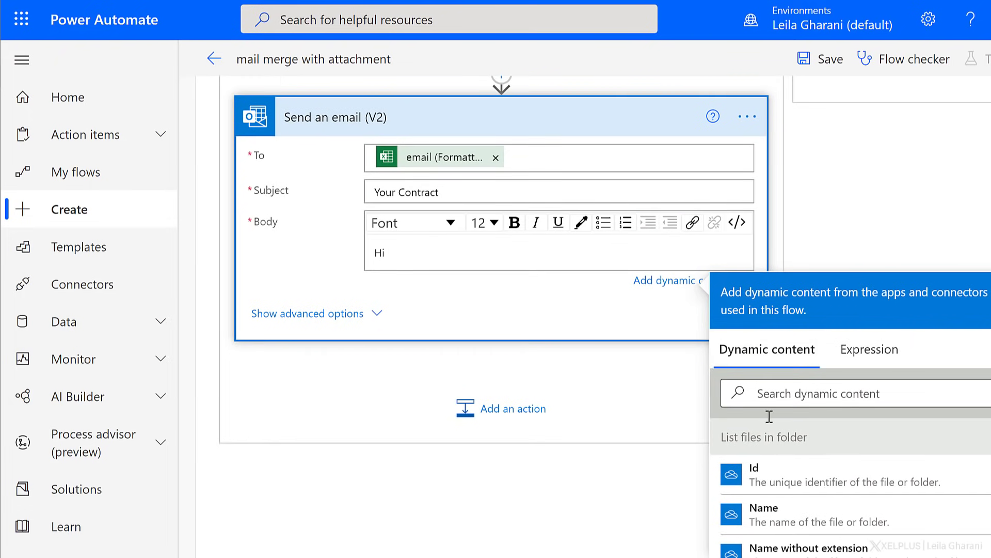
scroll(768, 352, "down", 4)
scroll(806, 402, "down", 6)
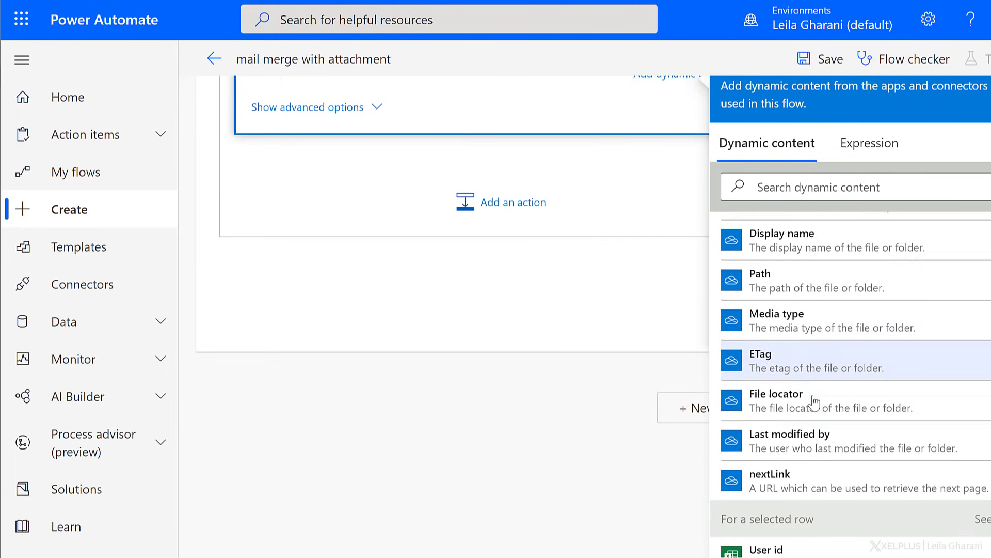
scroll(823, 401, "down", 2)
left_click(815, 390)
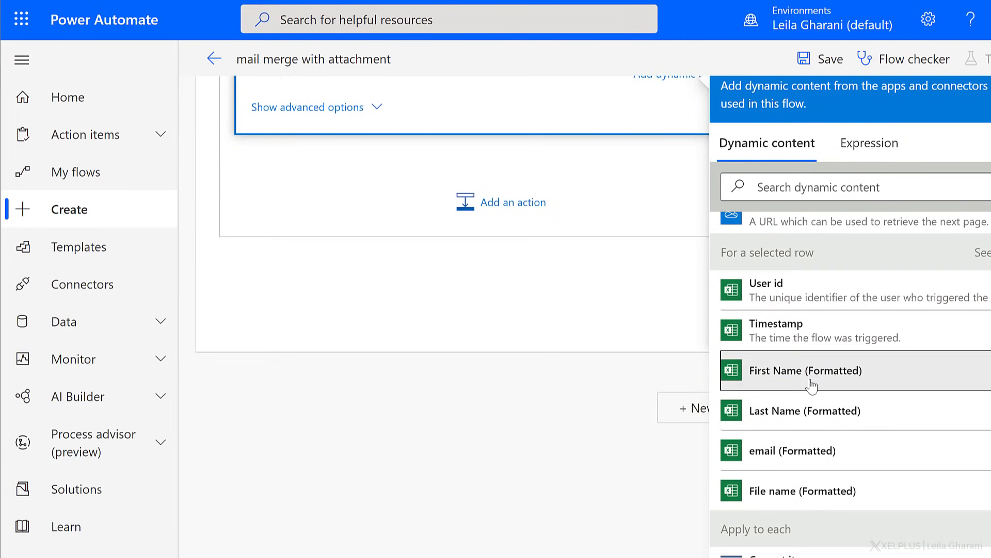
scroll(490, 324, "up", 3)
type(",")
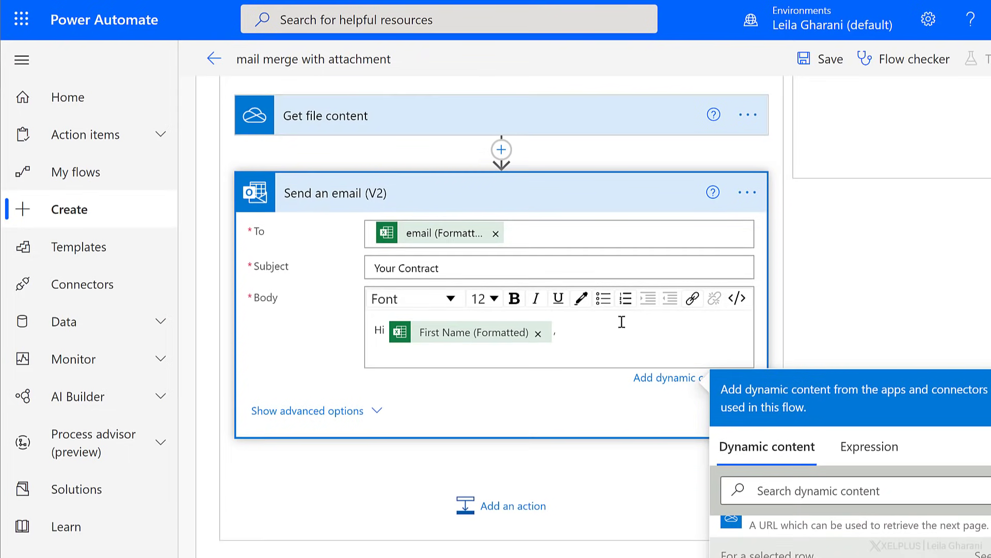
key("Return")
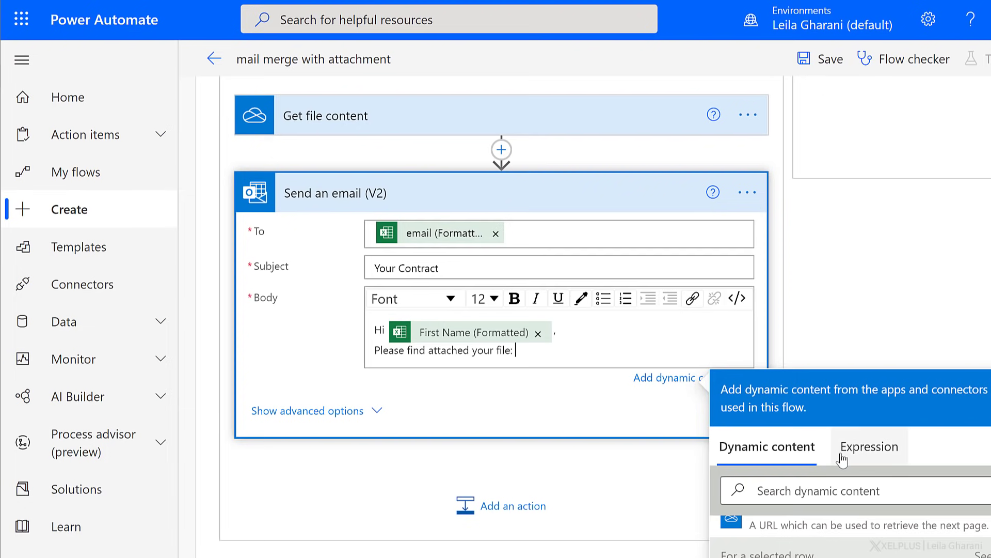
Add Name without extension to the body, then sign off 'Best Regards,' with the sender's name
scroll(826, 449, "down", 3)
scroll(826, 452, "up", 2)
scroll(826, 454, "up", 6)
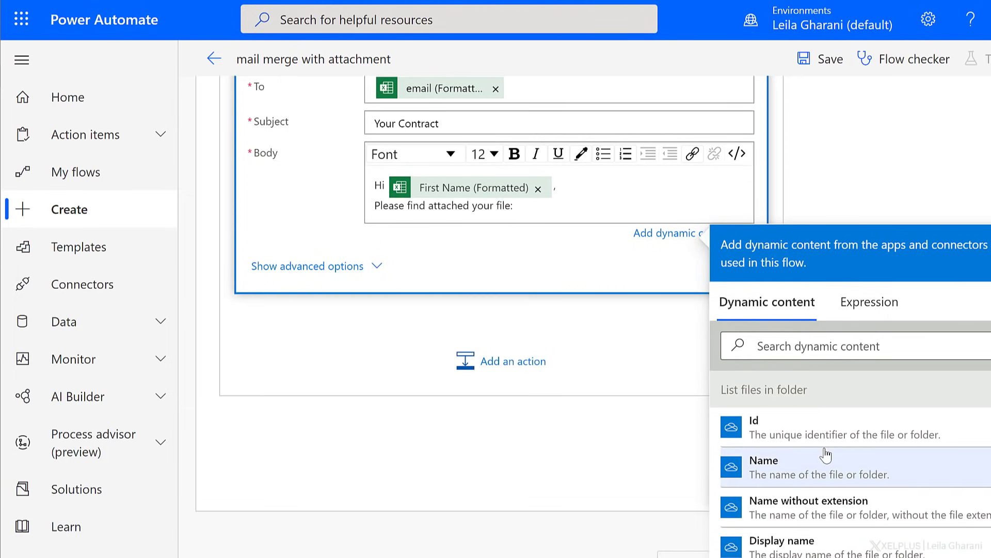
left_click(812, 517)
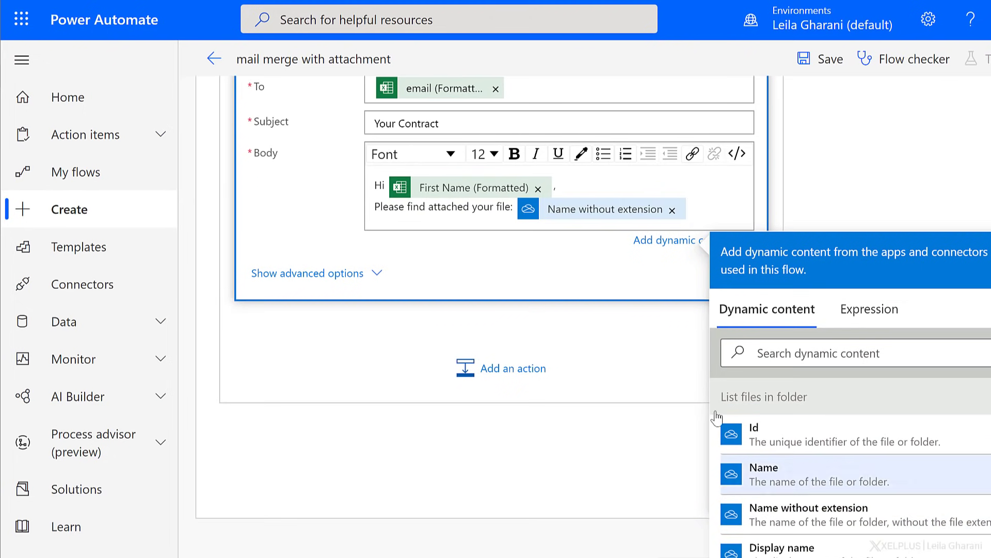
type(".")
key("Return")
type("Best Regards")
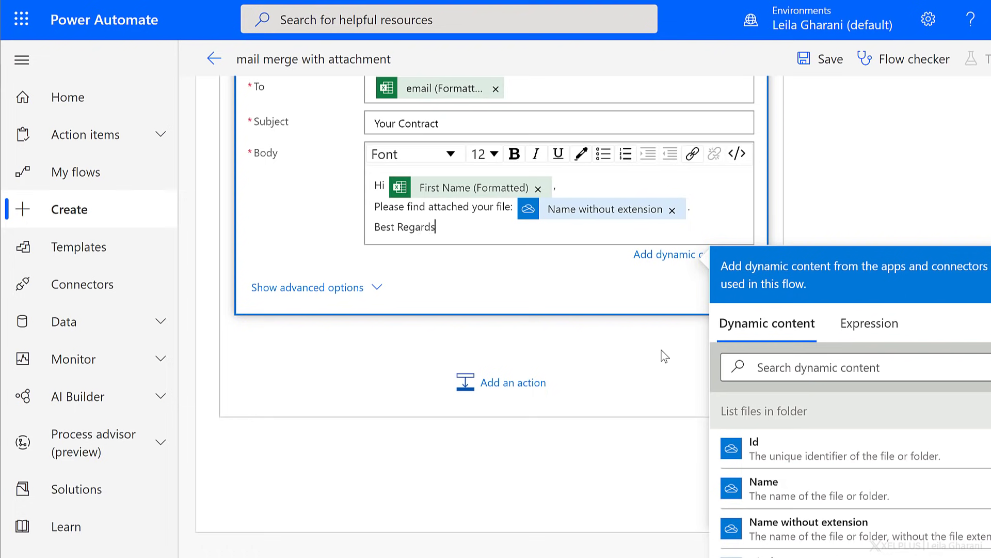
type(",")
key("Return")
type("Leila")
scroll(624, 284, "up", 3)
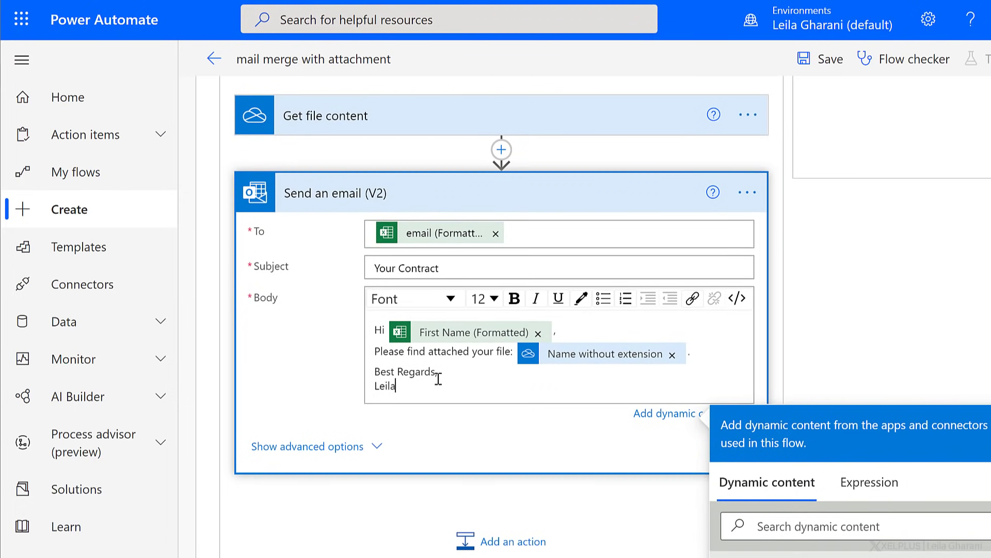
scroll(439, 378, "down", 3)
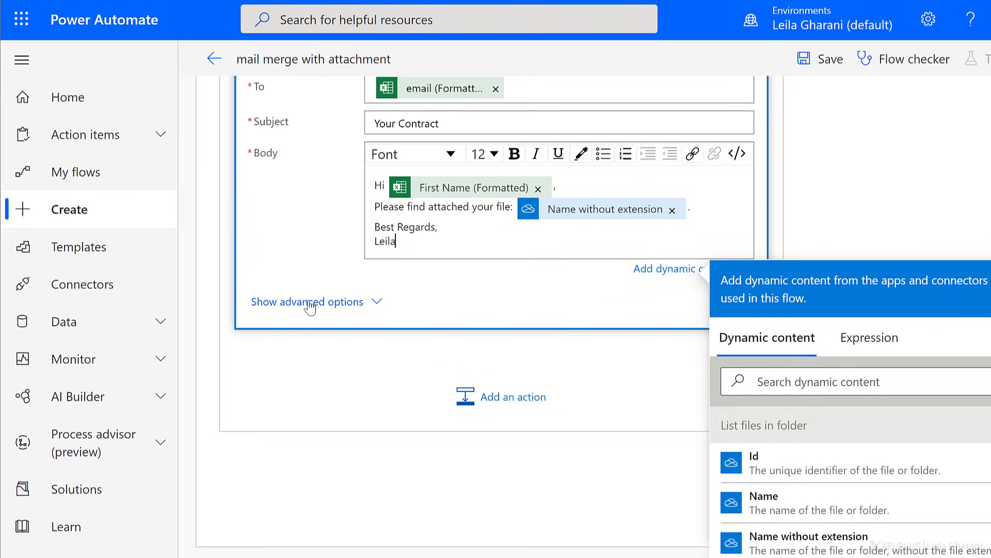
Set Attachments Name - 1 to the file's Name and Content - 1 to File content
left_click(310, 302)
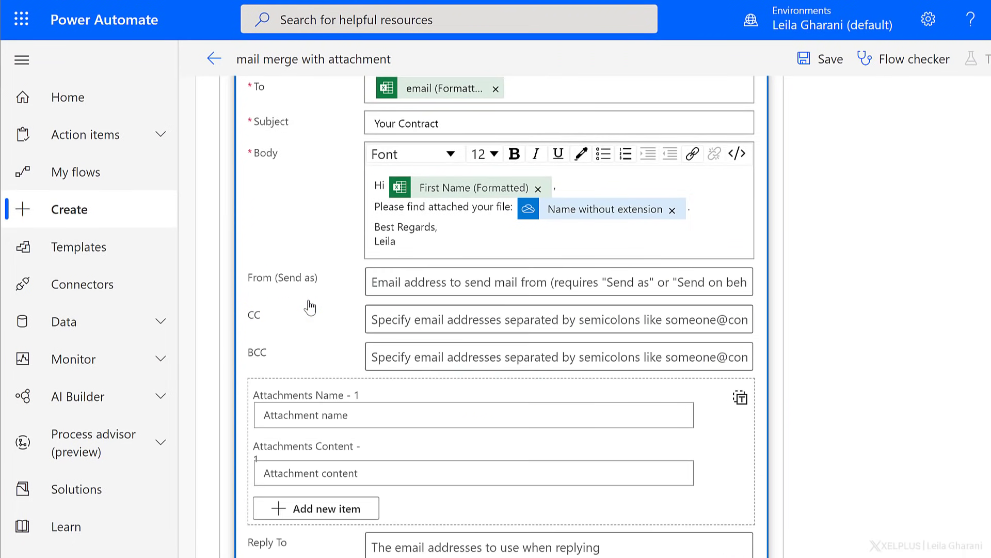
scroll(310, 307, "down", 3)
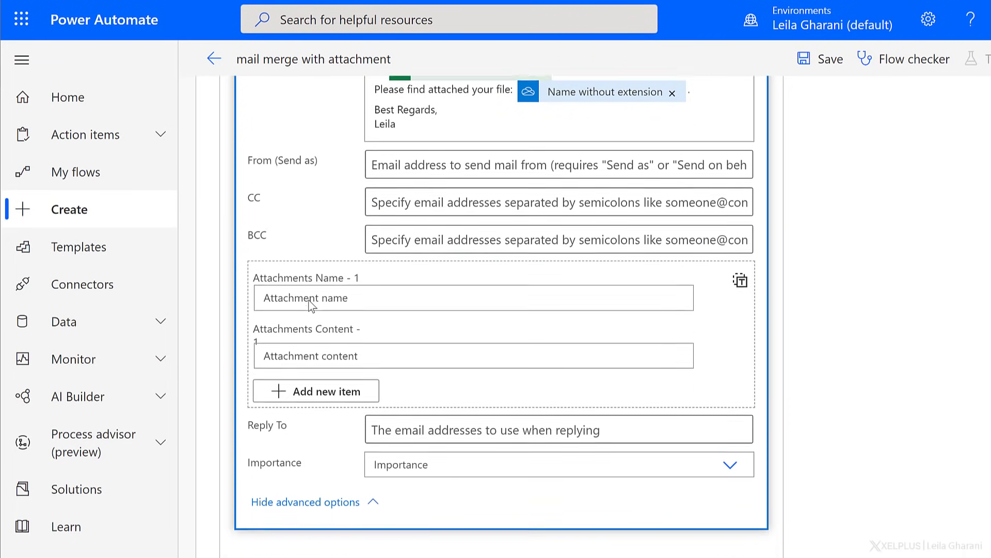
left_click(293, 272)
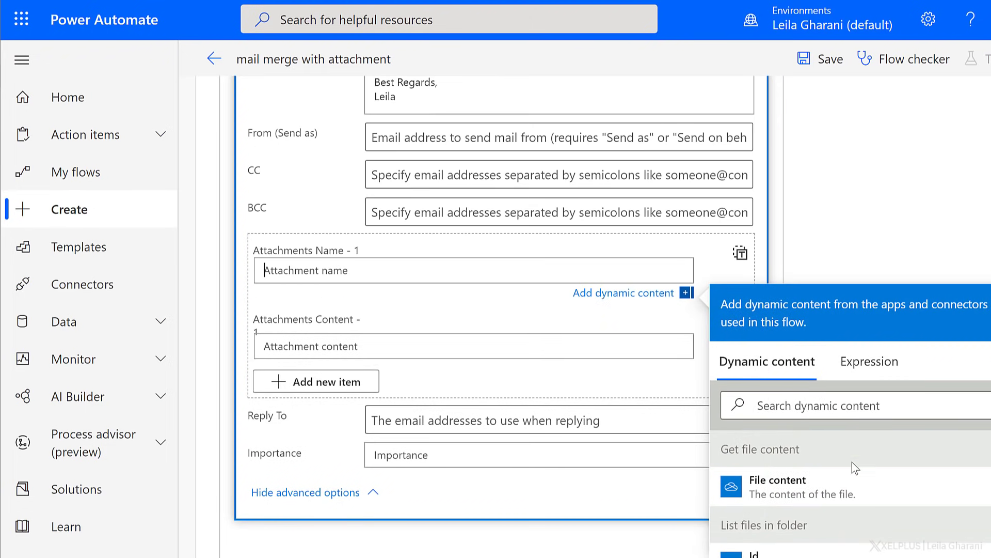
scroll(790, 500, "down", 3)
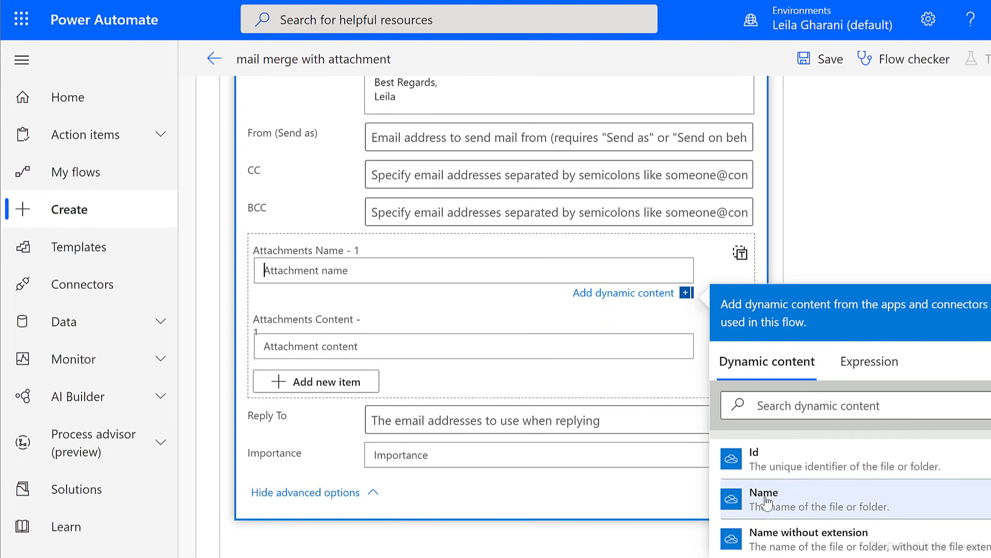
left_click(767, 502)
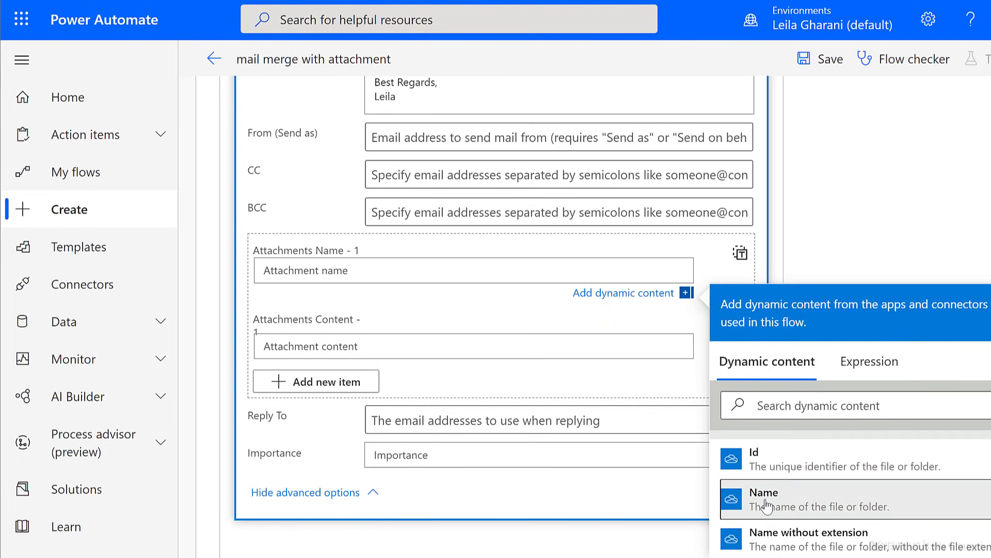
left_click(314, 350)
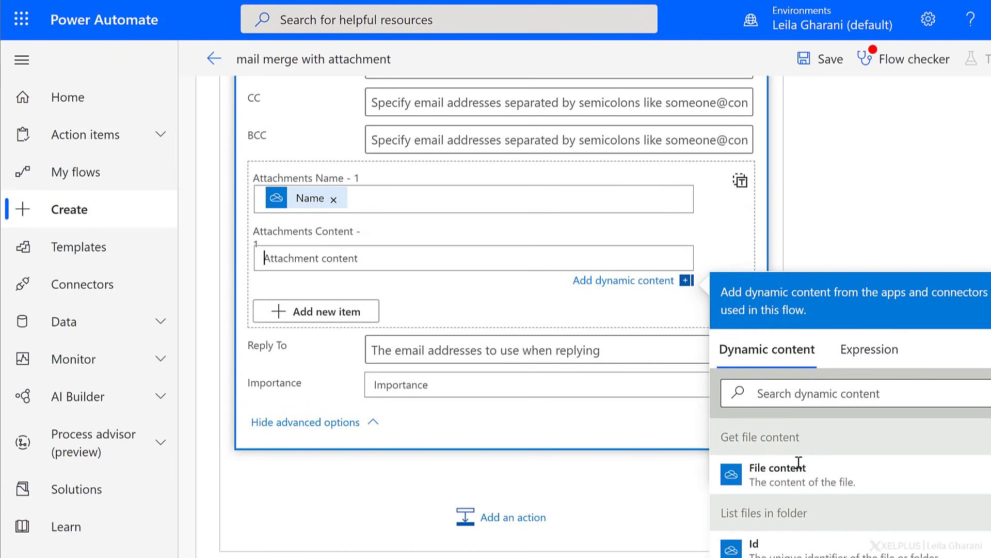
left_click(774, 484)
Add a second attachment entry, then delete it again
left_click(322, 315)
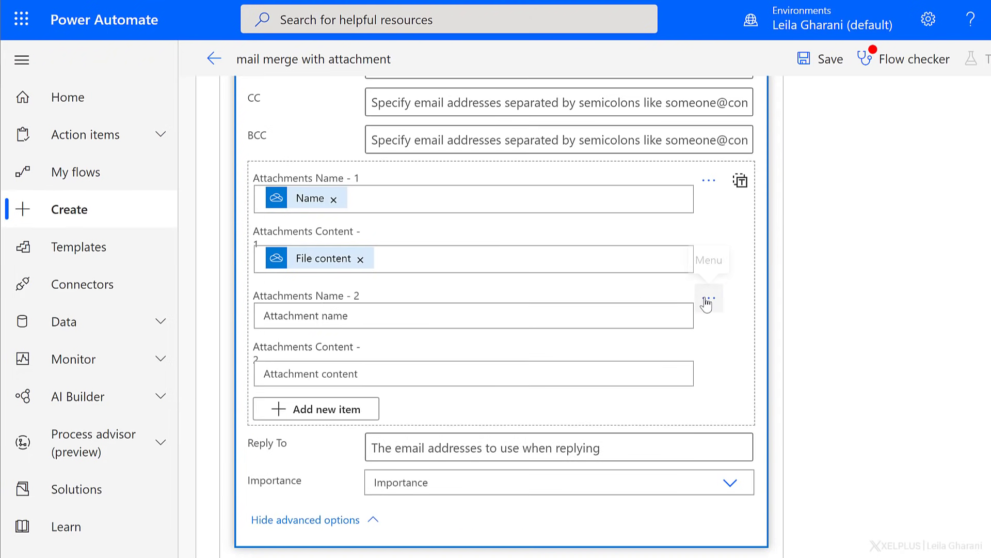
left_click(709, 298)
left_click(718, 329)
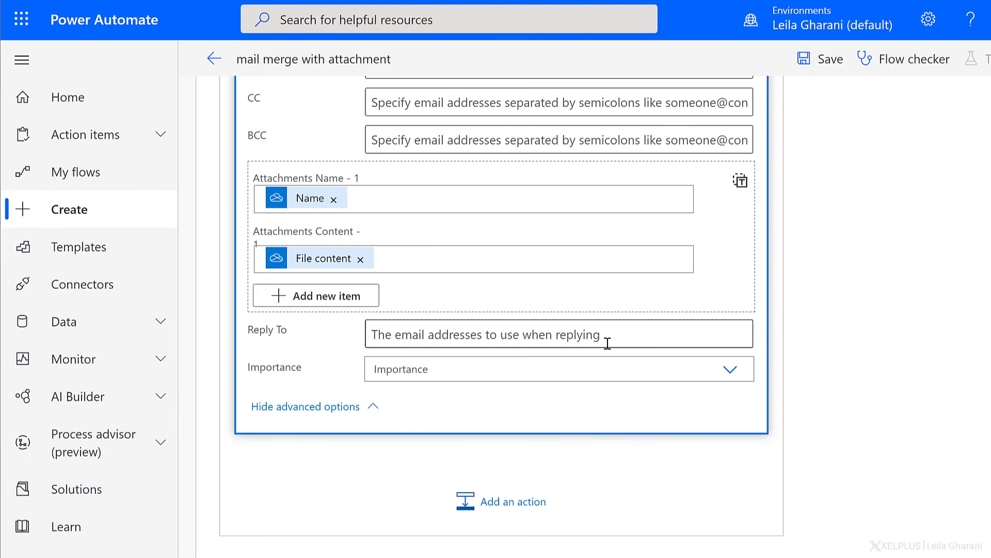
Review the flow's steps and save the mail merge with attachment flow
scroll(608, 343, "up", 1)
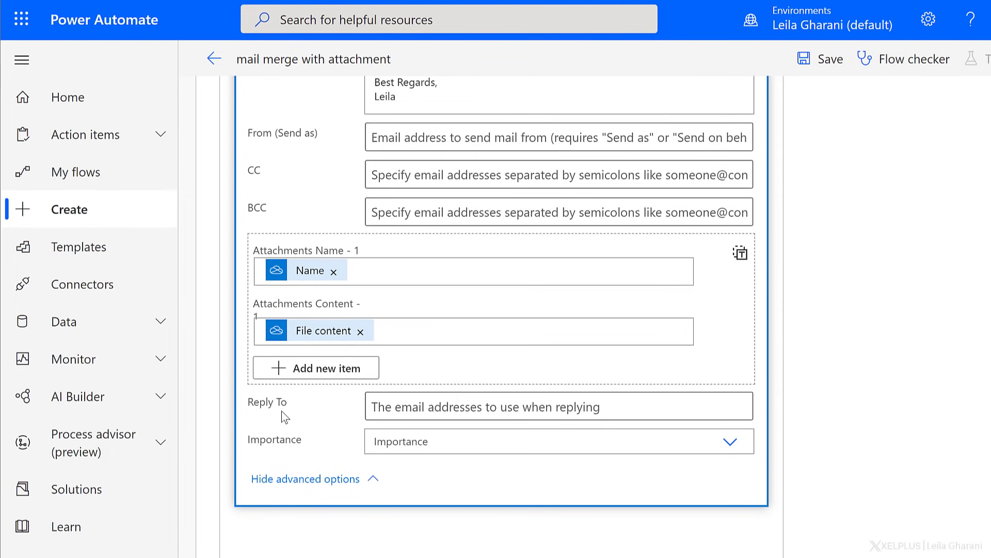
scroll(428, 412, "up", 3)
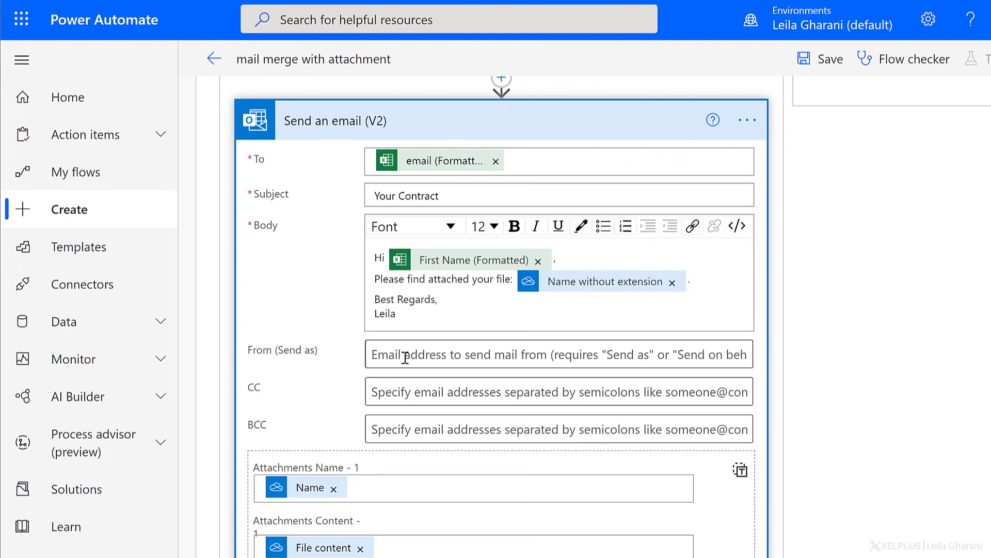
scroll(417, 377, "up", 5)
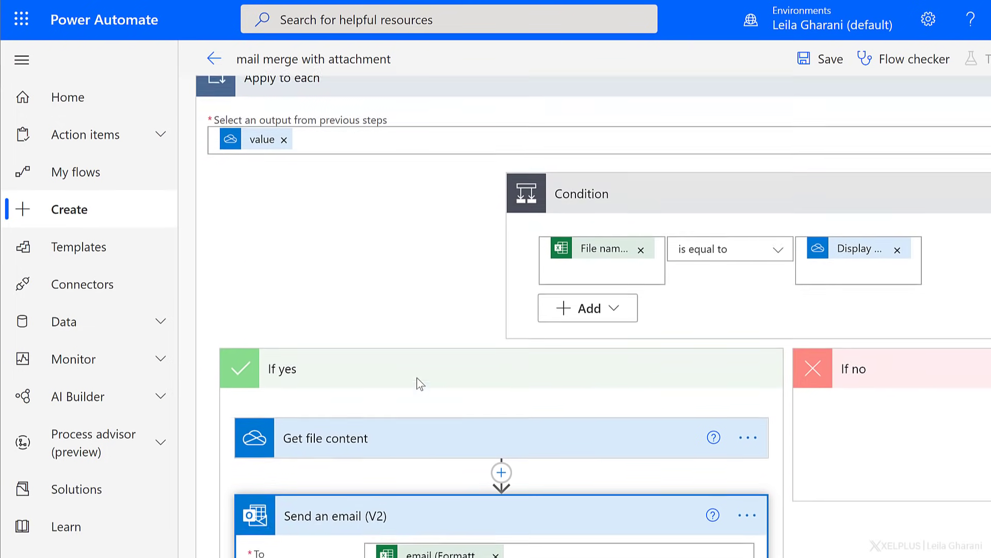
scroll(417, 378, "up", 1)
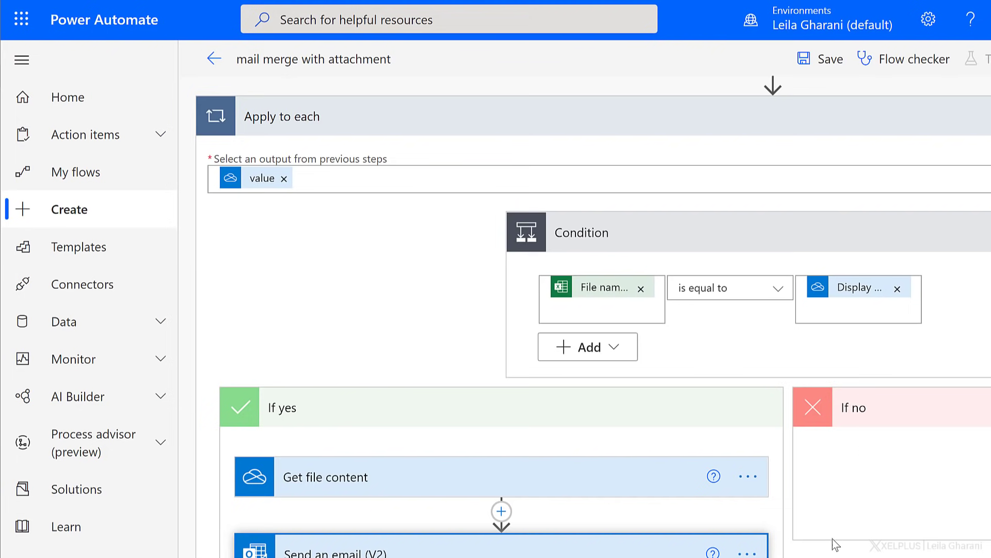
scroll(835, 542, "right", 5)
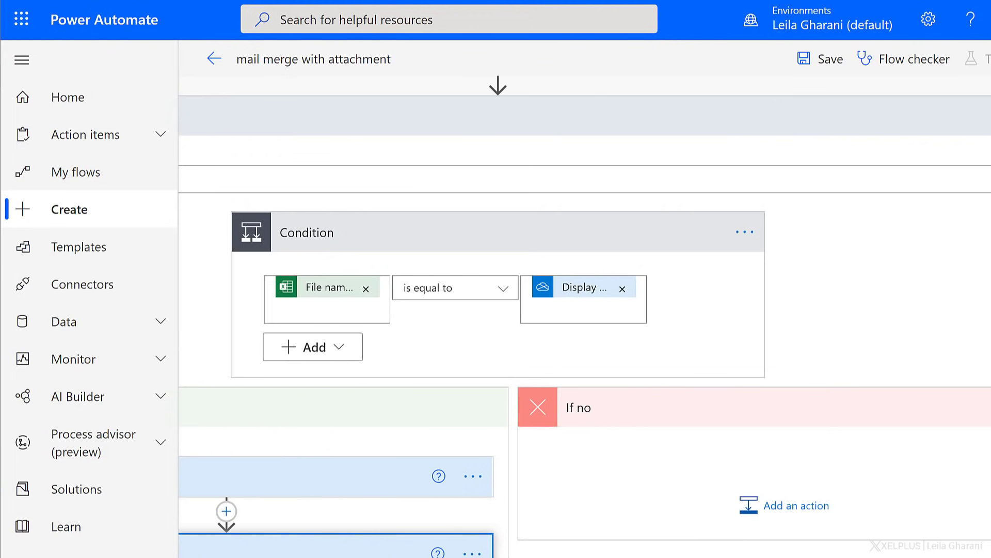
scroll(759, 539, "left", 5)
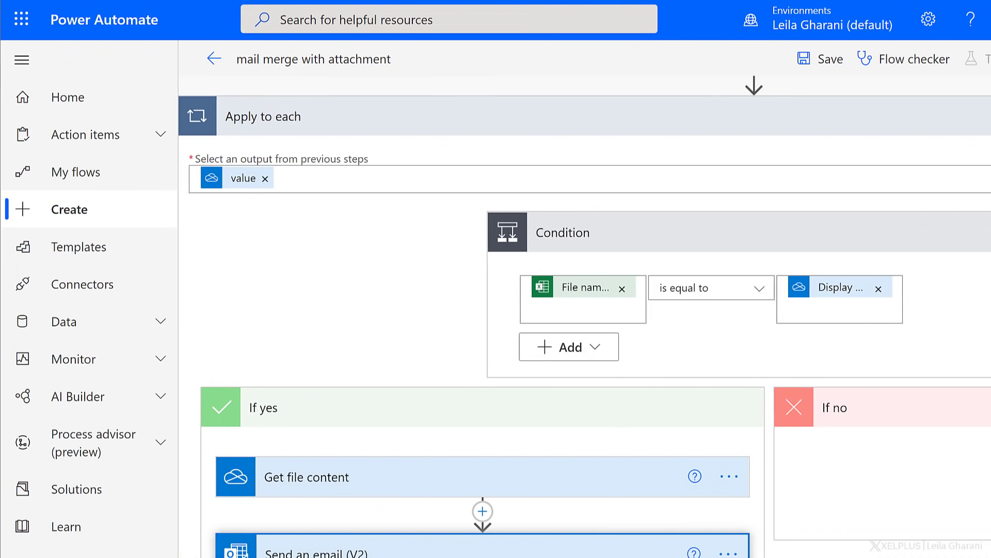
scroll(505, 509, "down", 3)
scroll(506, 506, "up", 5)
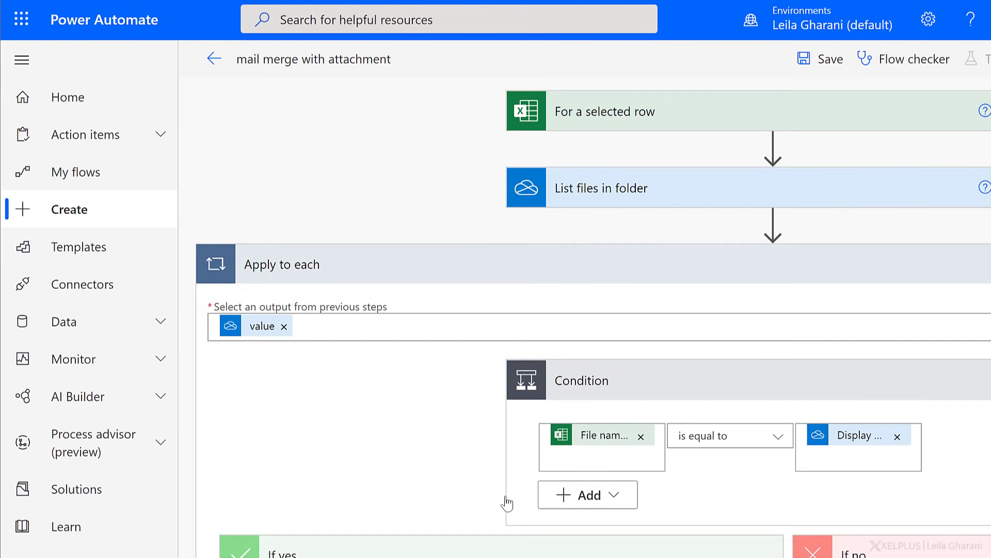
left_click(826, 60)
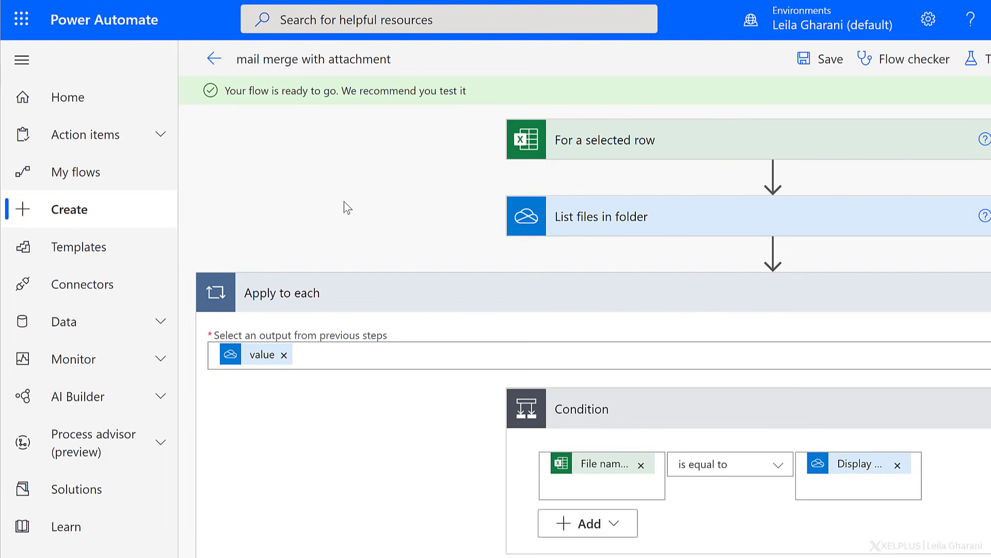
Open FilesMaster.xlsx from the OneDrive Contracts folder in Excel for the web
mouse_move(504, 3)
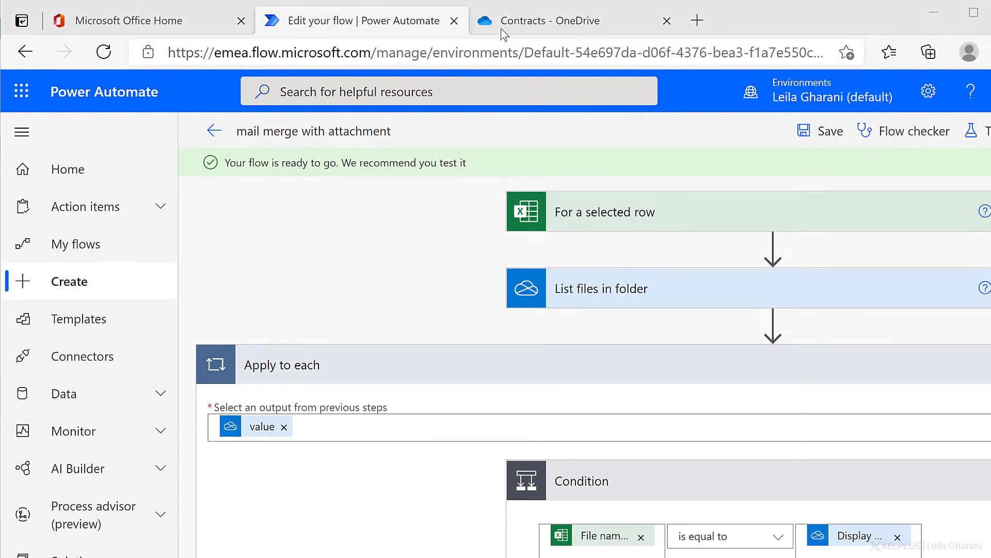
left_click(503, 32)
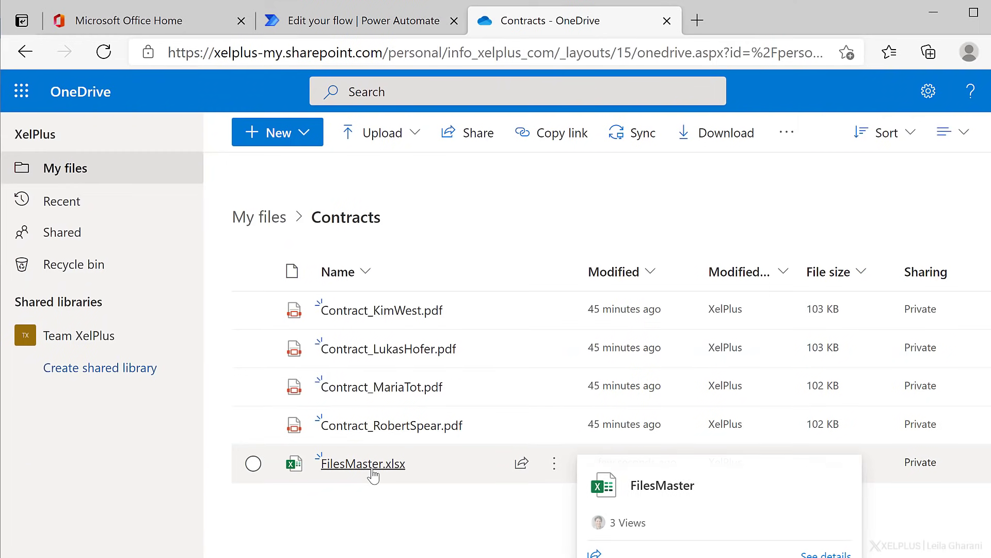
left_click(371, 468)
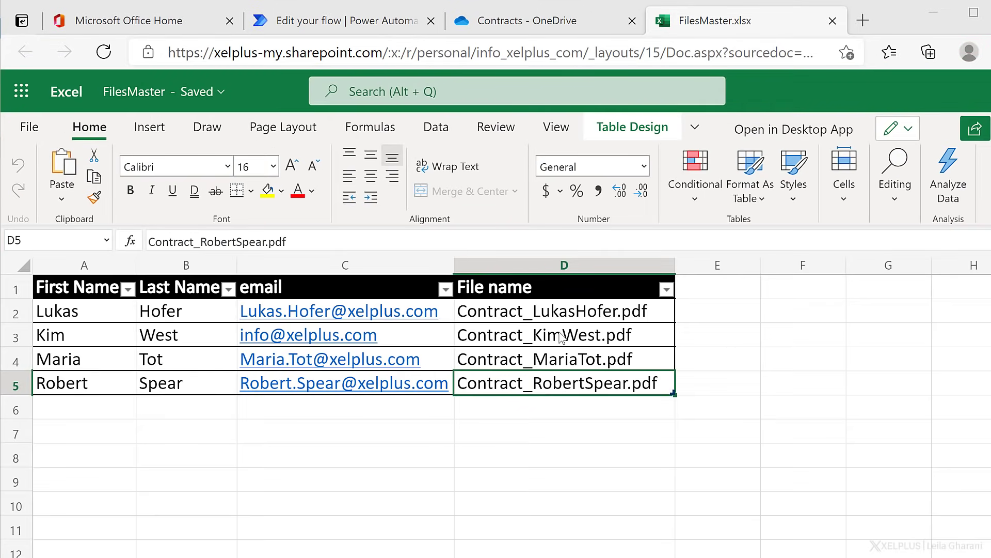
Open the Data > Flow pane listing the workbook's flows
left_click(555, 331)
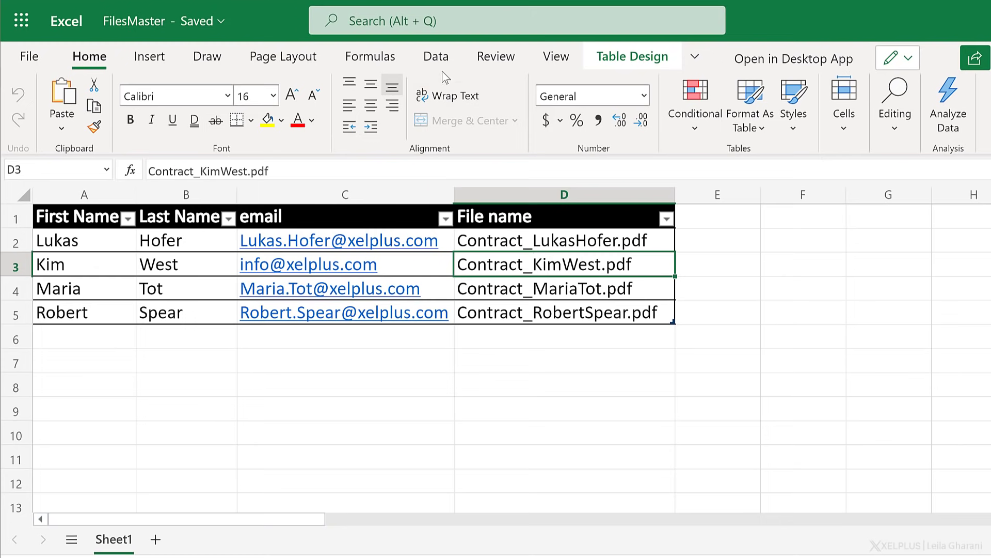
left_click(437, 57)
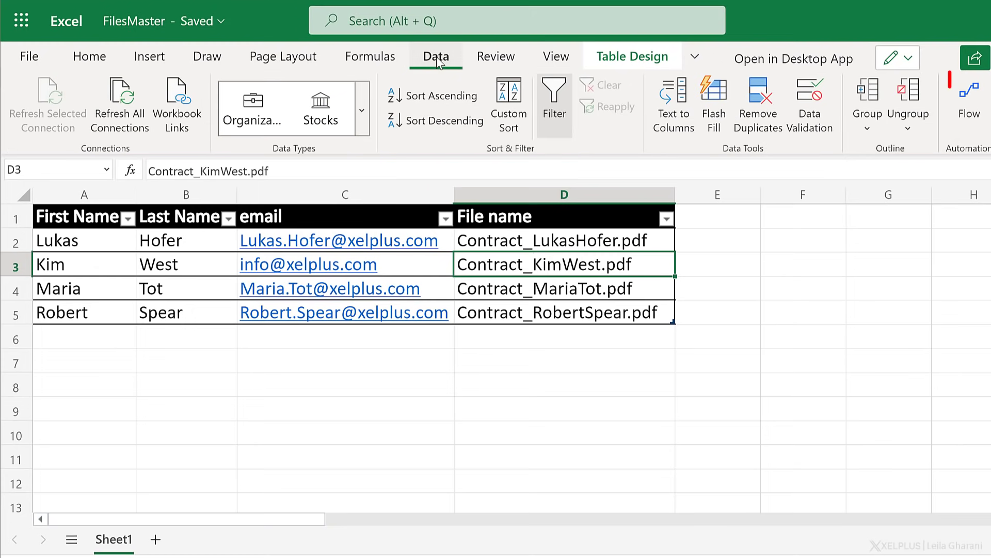
left_click(969, 103)
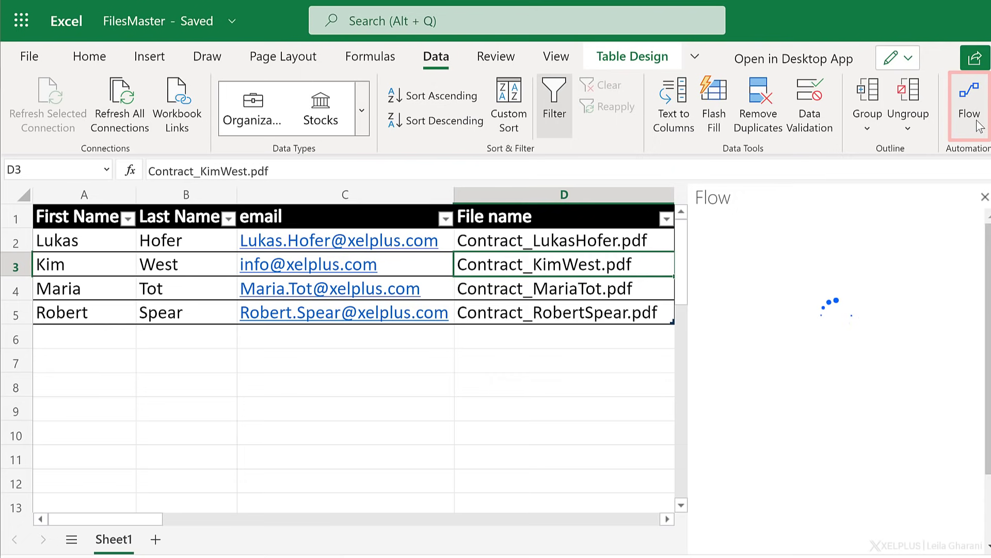
Open the Insert > Office Add-ins dialog and close it again
left_click(147, 61)
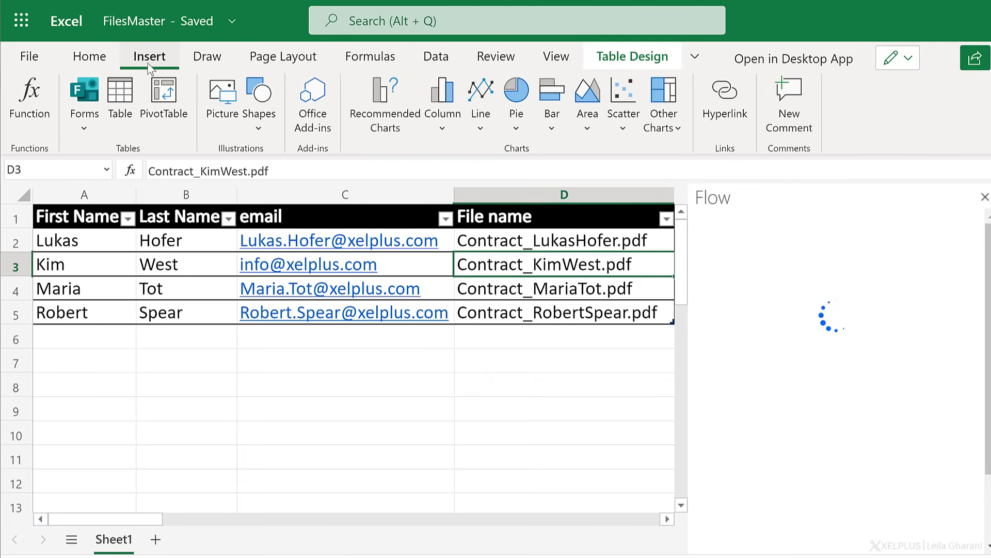
left_click(302, 116)
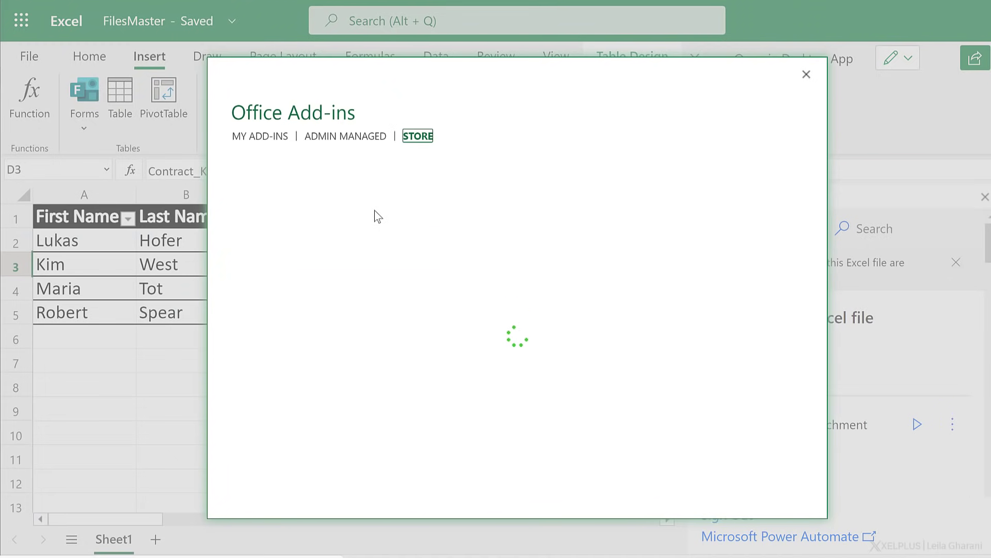
left_click(805, 74)
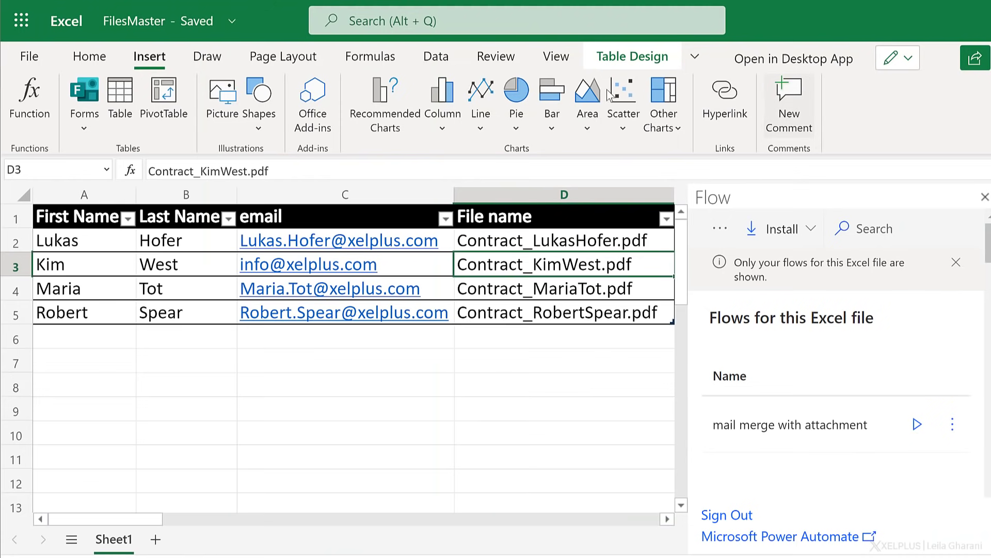
Run the mail merge with attachment flow and confirm its connections with Continue
left_click(428, 59)
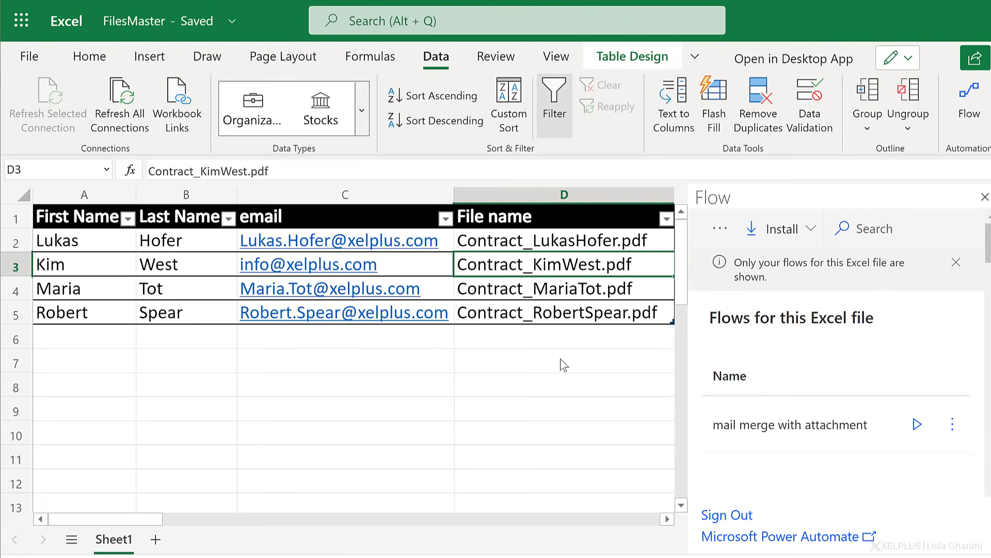
left_click(918, 410)
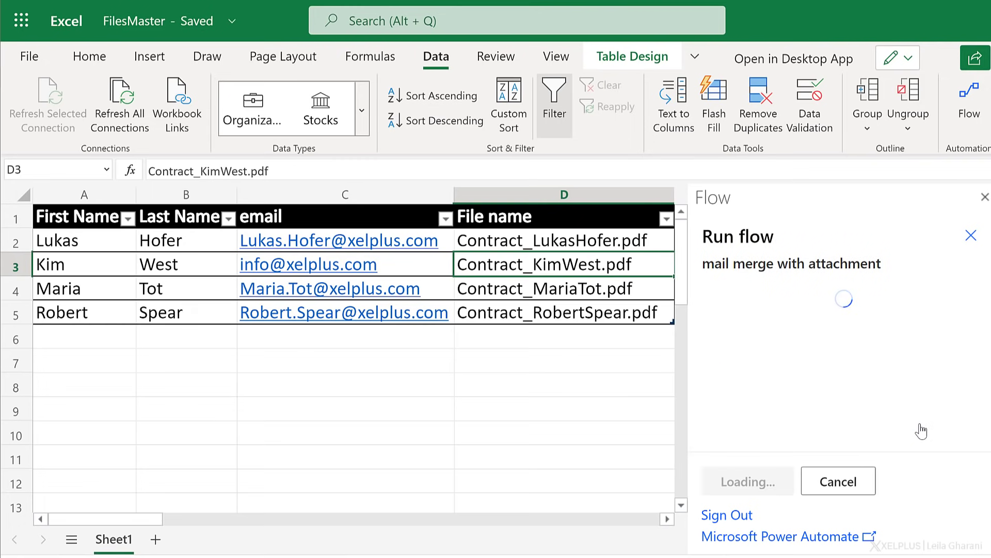
scroll(914, 407, "down", 2)
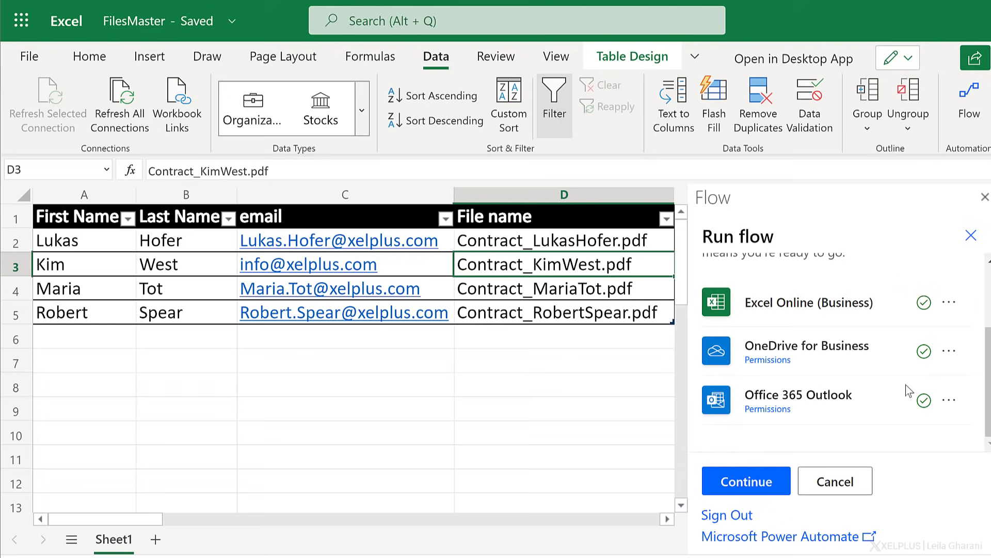
left_click(733, 481)
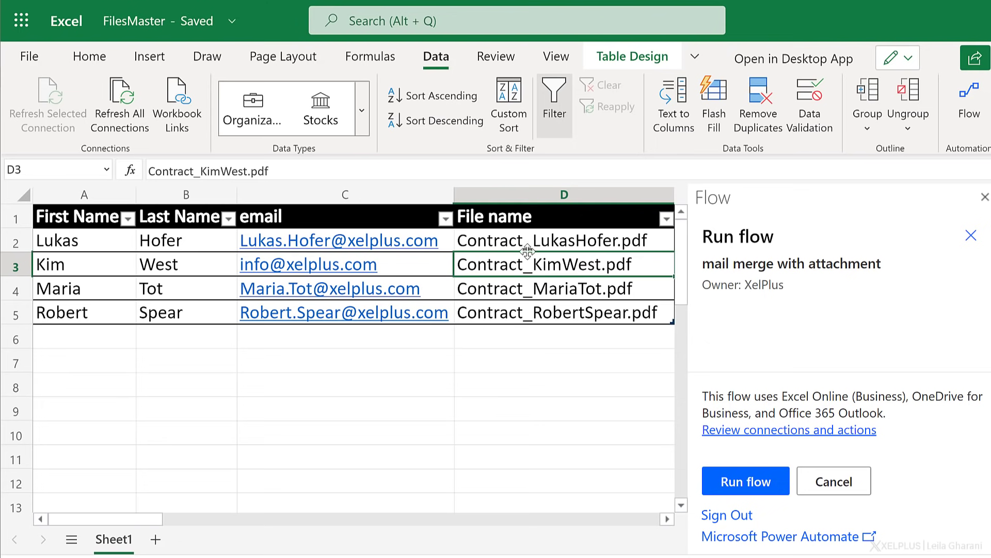
Select file names D2:D5, run the flow on them, and dismiss the confirmation
left_click(94, 235)
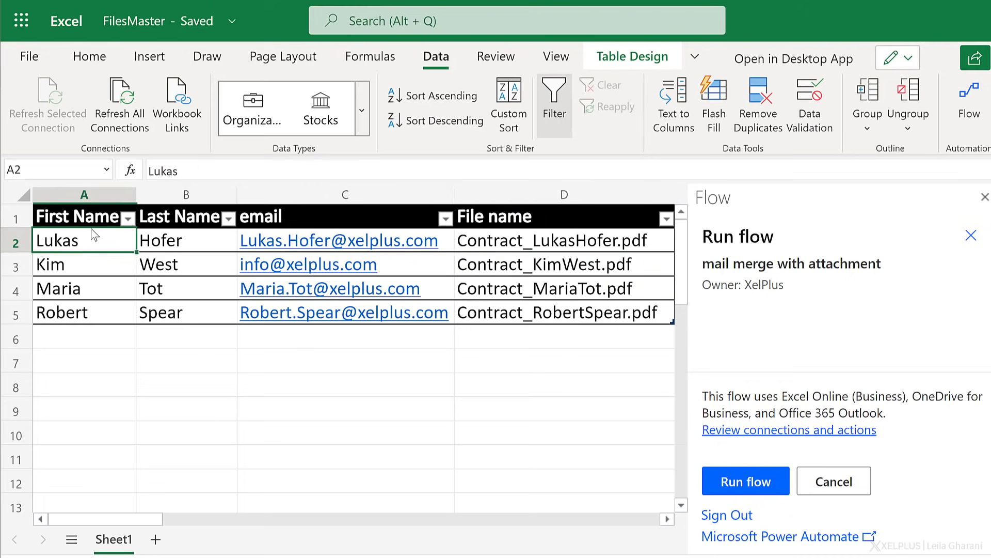
mouse_move(83, 239)
left_mouse_down()
mouse_move(591, 355)
mouse_move(572, 311)
left_mouse_up()
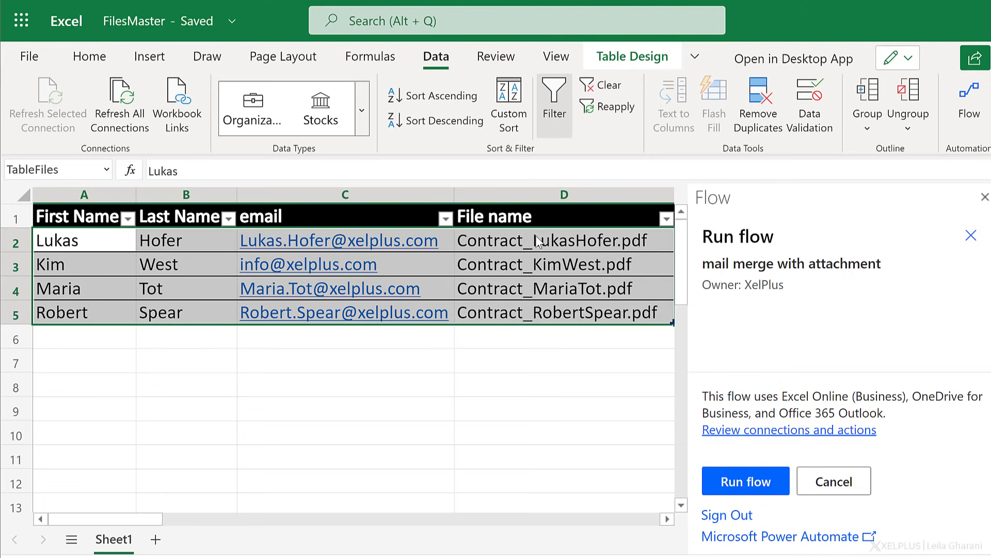
left_click_drag(535, 235, 542, 314)
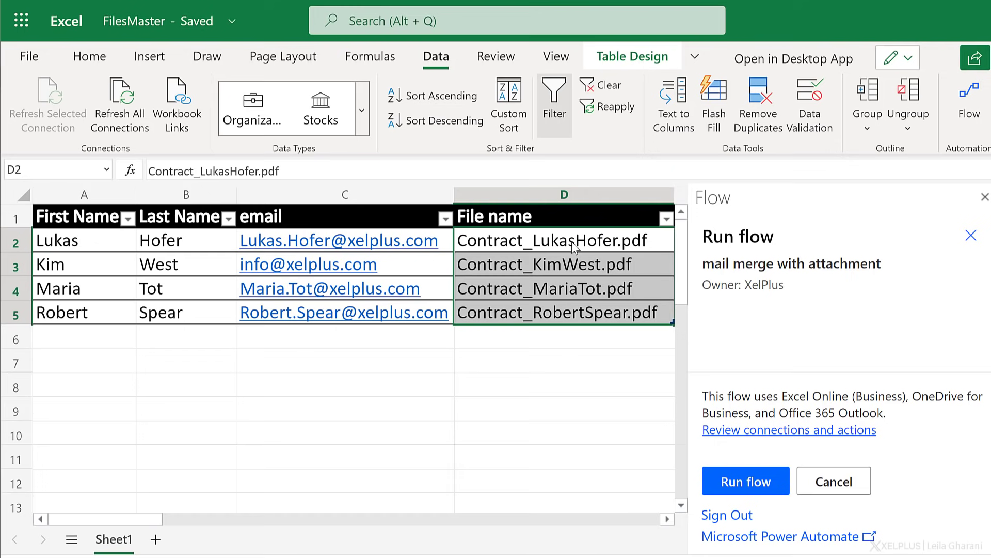
left_click(734, 486)
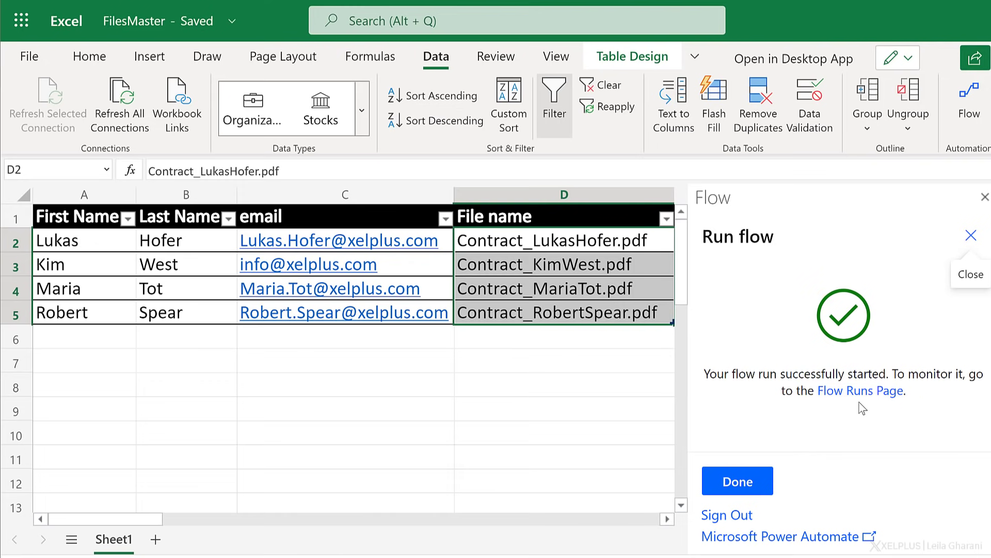
left_click(738, 481)
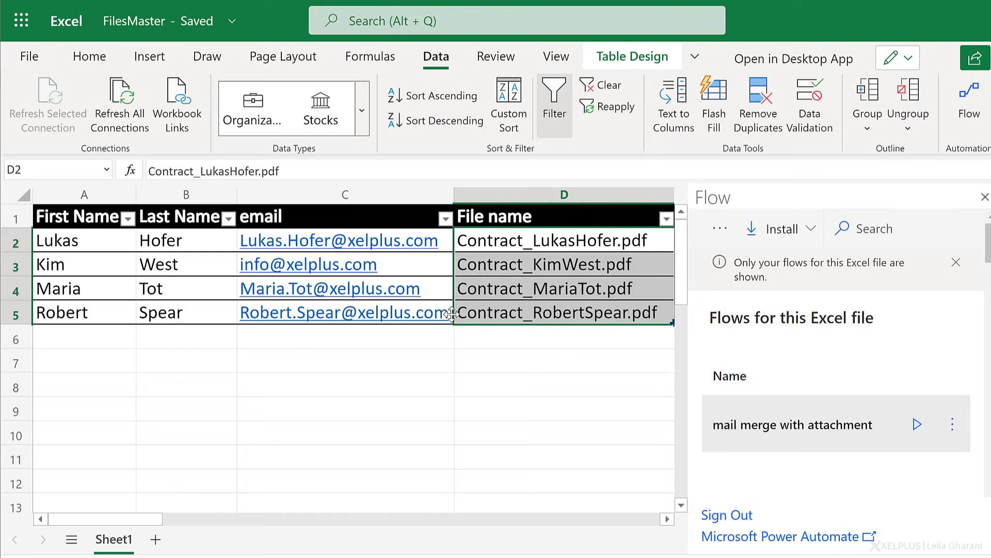
left_click(512, 341)
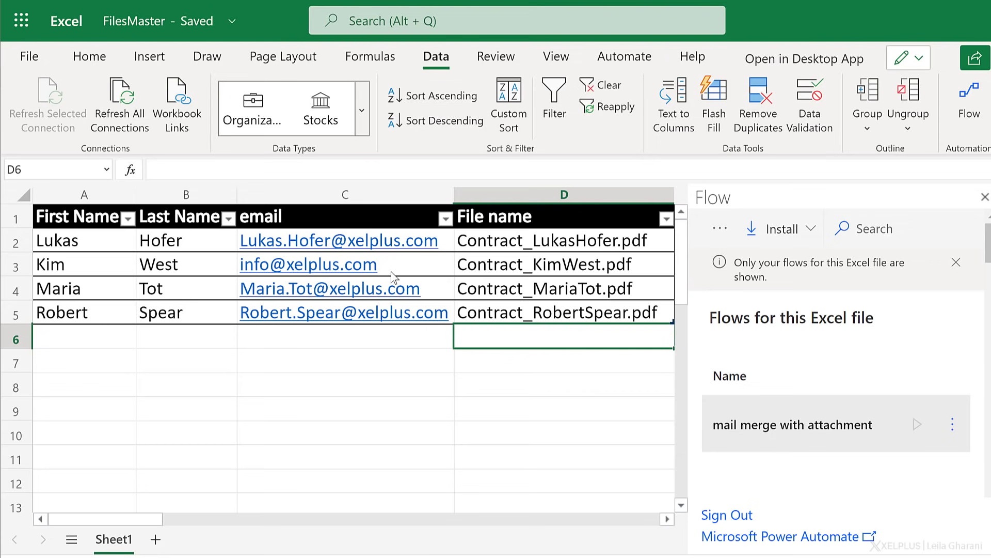
left_click(490, 272)
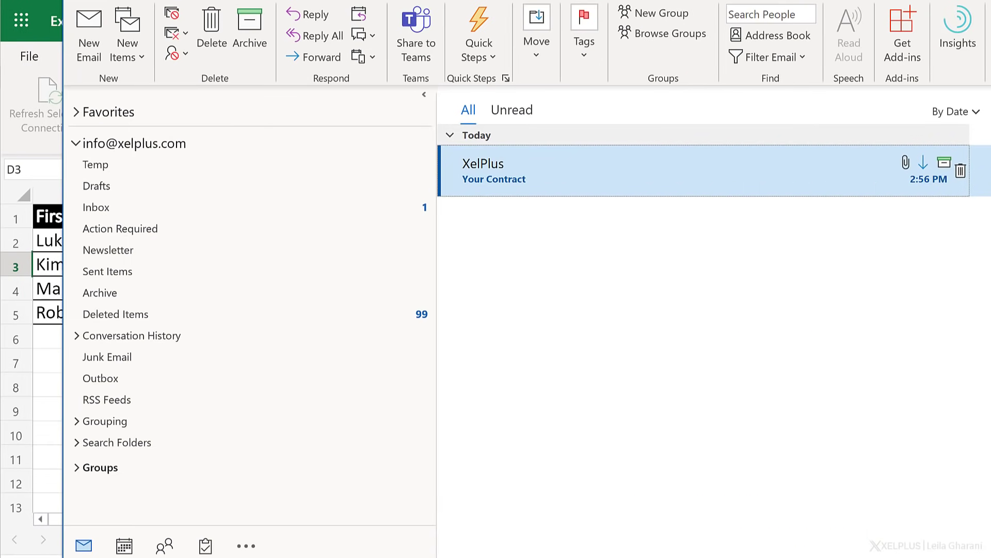
double_click(525, 186)
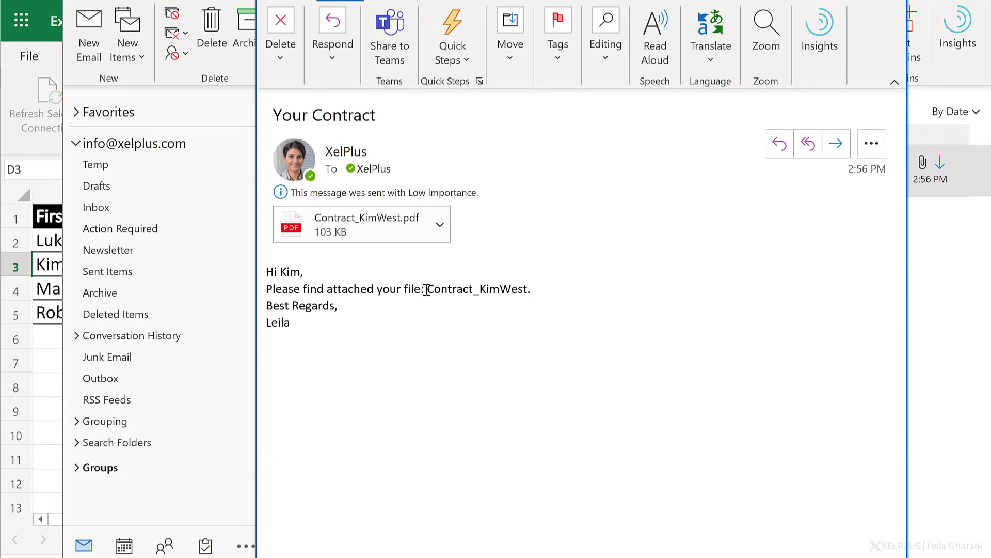
left_click_drag(428, 289, 509, 287)
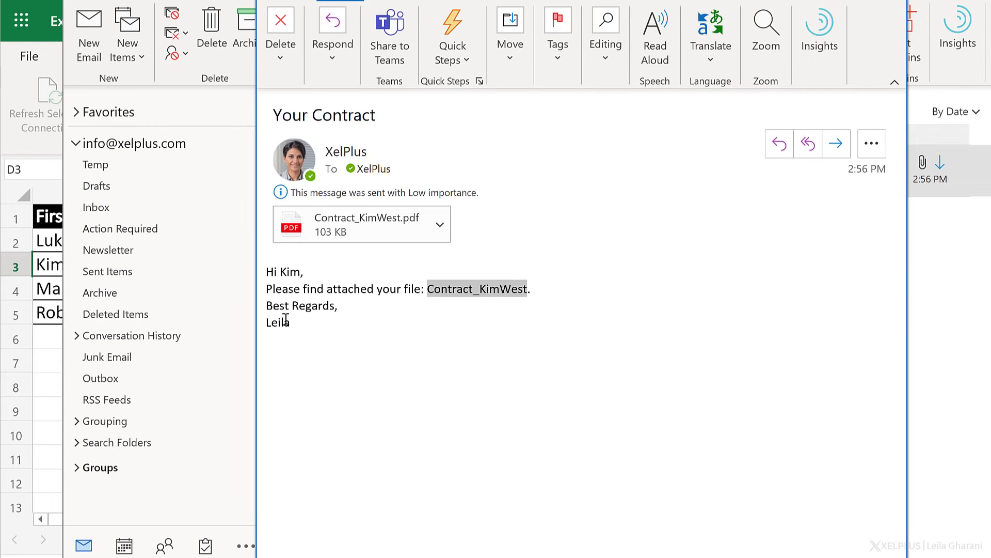
left_click(439, 227)
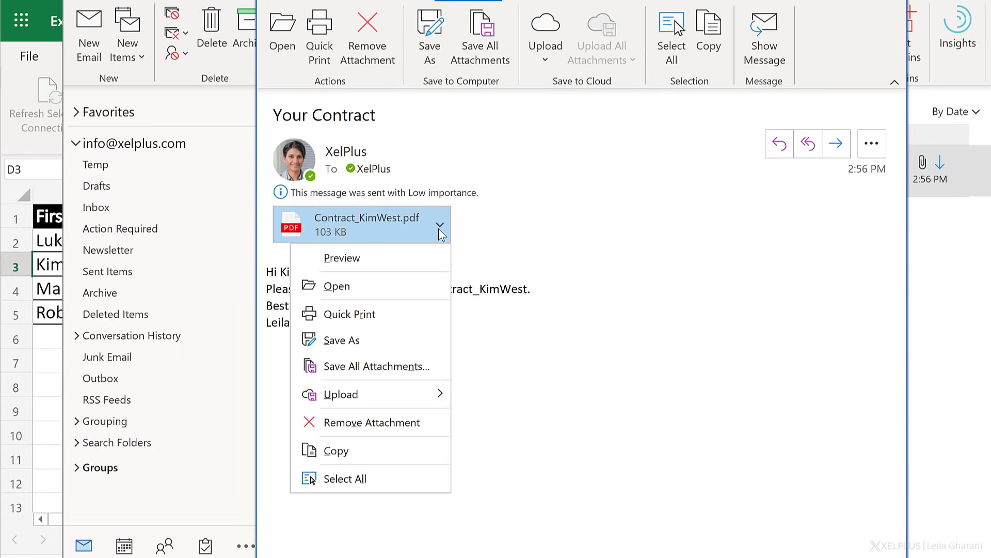
left_click(387, 297)
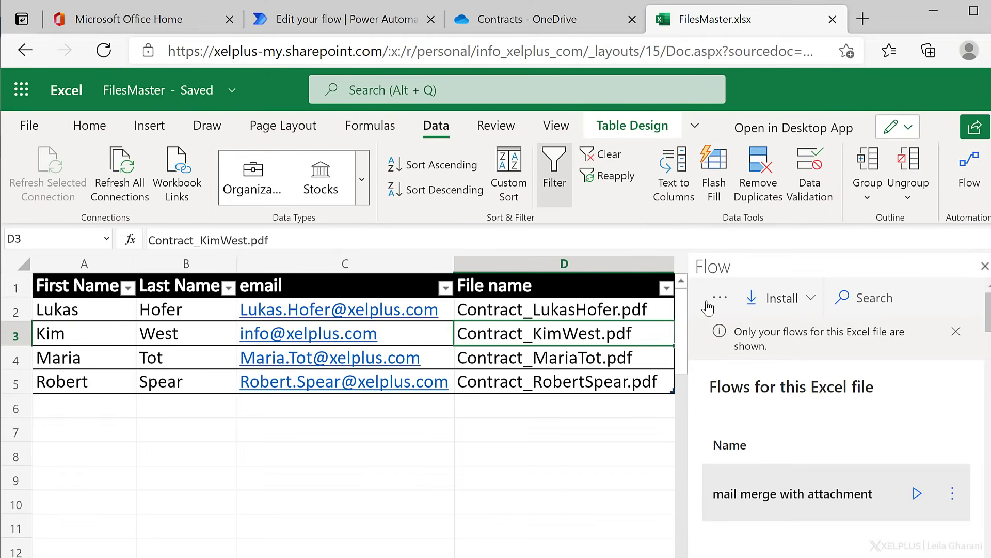
Return from the flow editor to the mail merge with attachment details page to review its run history
left_click(320, 22)
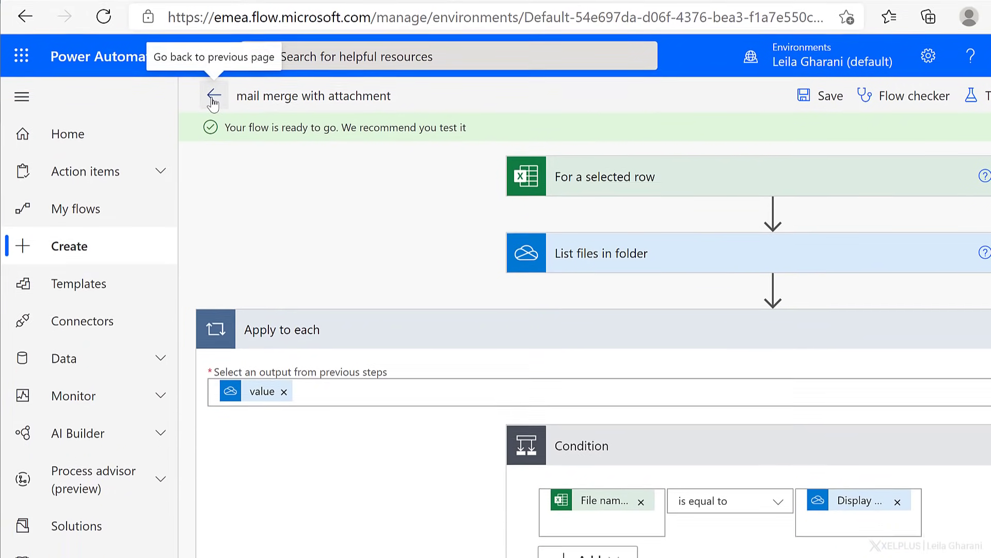
left_click(213, 128)
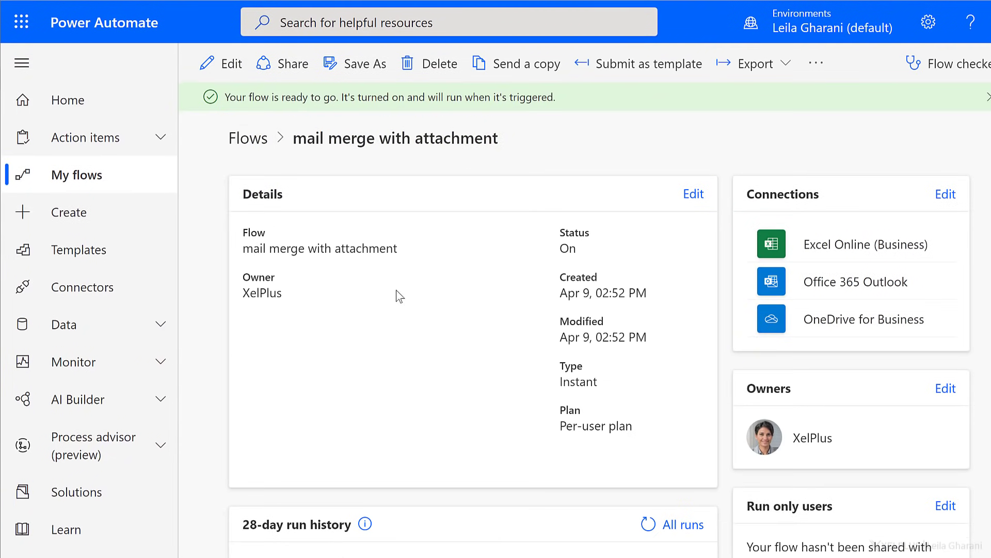
scroll(537, 274, "down", 3)
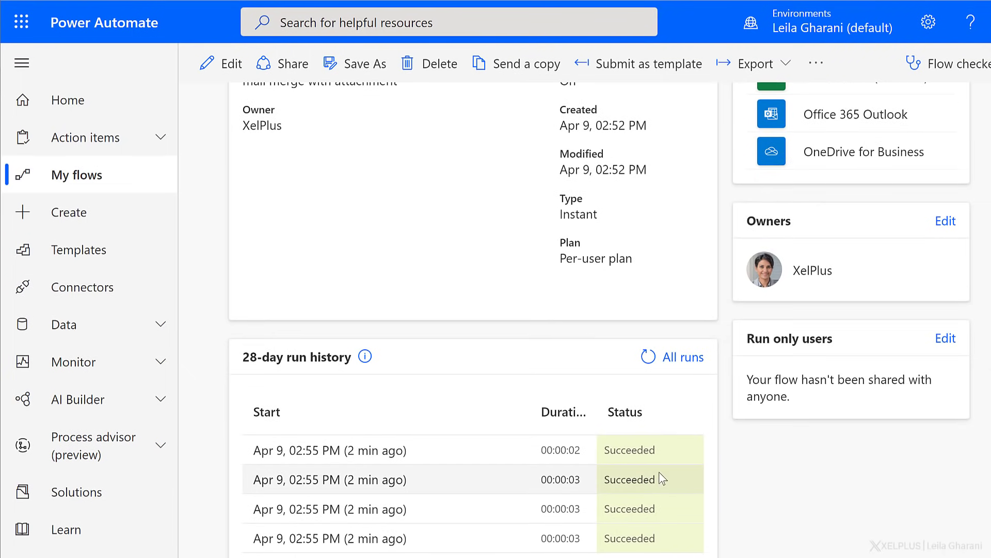